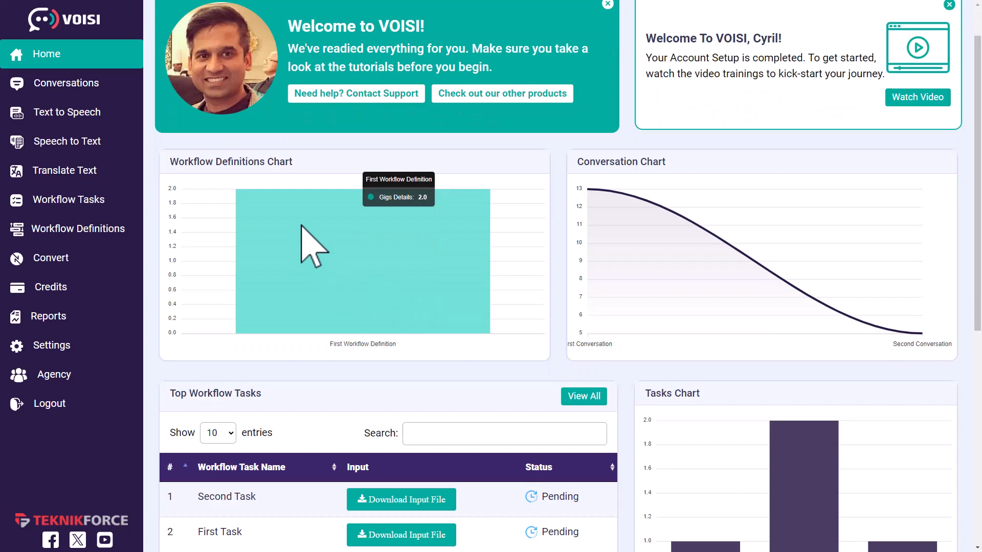
Examine the dashboard's charts, top workflow tasks, and the text-to-speech, speech-to-text and translate-text task lists.
scroll(527, 229, down, 3)
scroll(548, 252, down, 1)
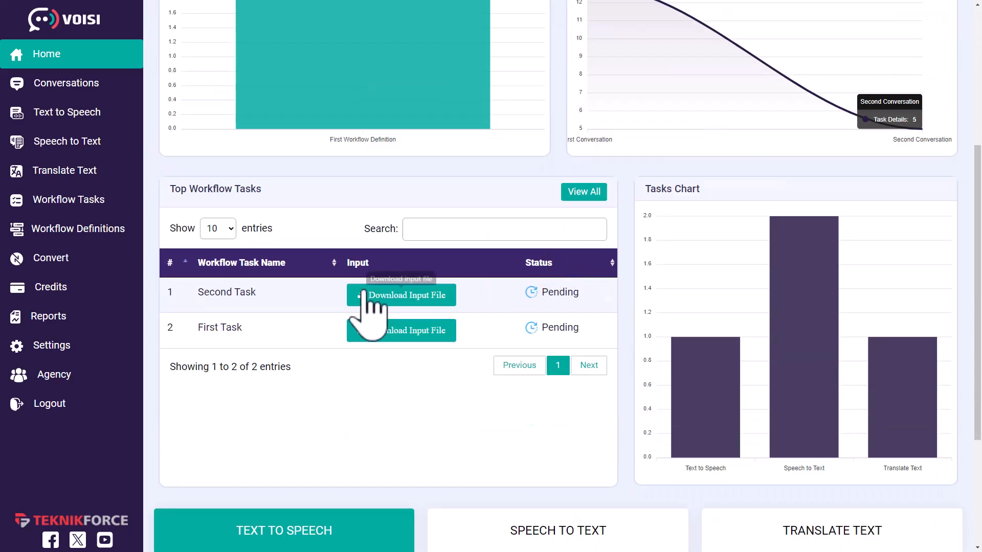
scroll(365, 286, up, 4)
scroll(676, 260, down, 3)
scroll(586, 275, down, 3)
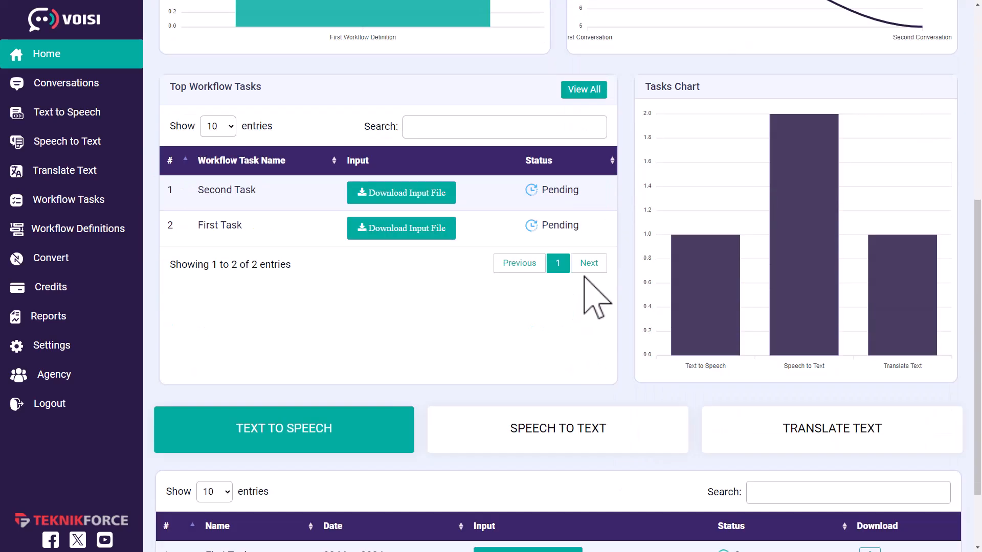
scroll(460, 296, down, 2)
click(499, 358)
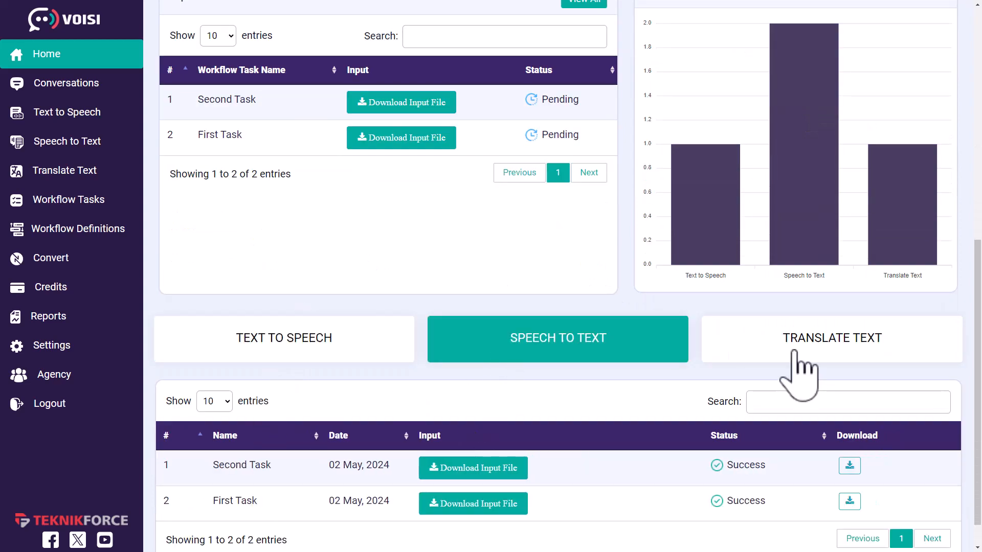
click(800, 365)
click(325, 358)
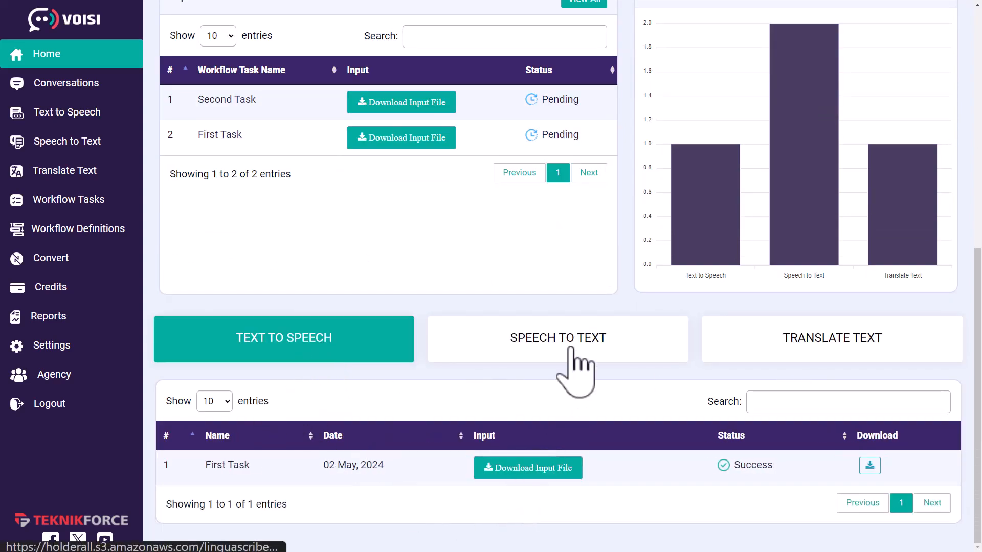
click(807, 359)
click(339, 355)
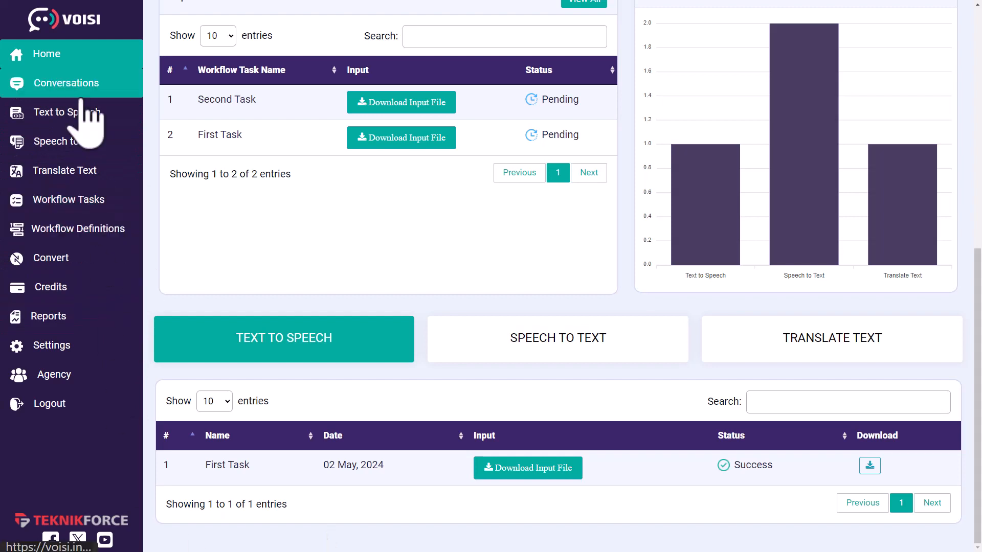
Start a new conversation named "Friends Convo 01" and continue to the dialogs setup.
click(66, 86)
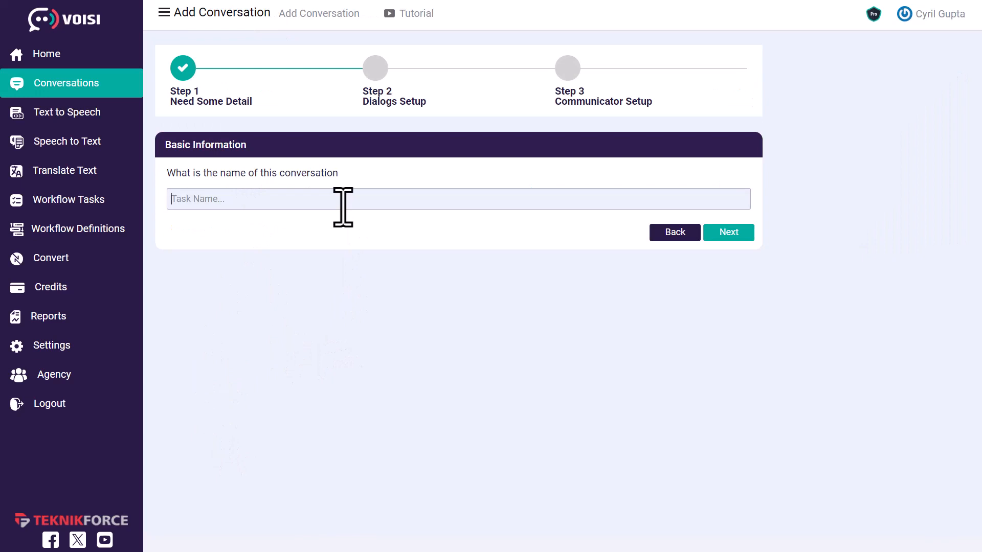
drag(244, 199, 170, 200)
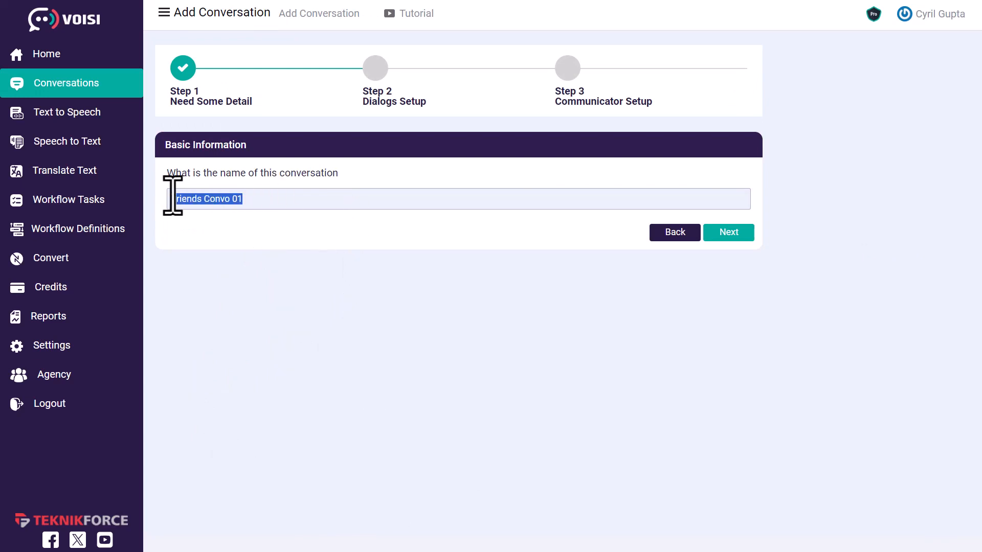
click(736, 232)
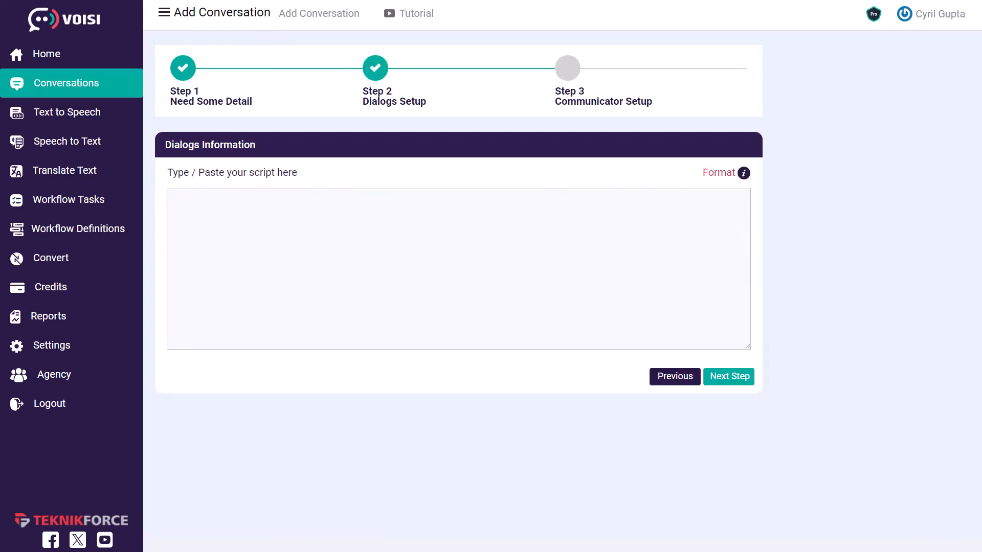
Enter the seven-line Joey, Monica, Phoebe and Rachel script beginning "Joey: Hey! Where's Ross?" and continue to the voice setup.
click(431, 261)
text(Joey: Hey! Where's Ross? Monica: I don't know. He's out. Joey: When's he coming back? Phoebe: I don't think he's coming back. Joey: Why?! Why isn't he coming back? Monica: Cause he's angry. Rachel: Yeah! He's angry at me.)
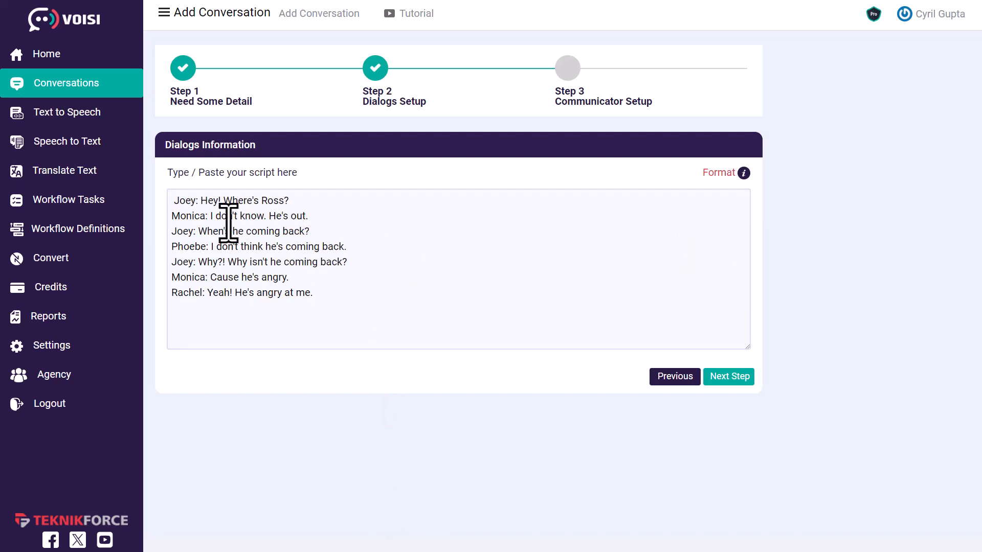
drag(349, 299, 290, 202)
click(195, 208)
click(313, 235)
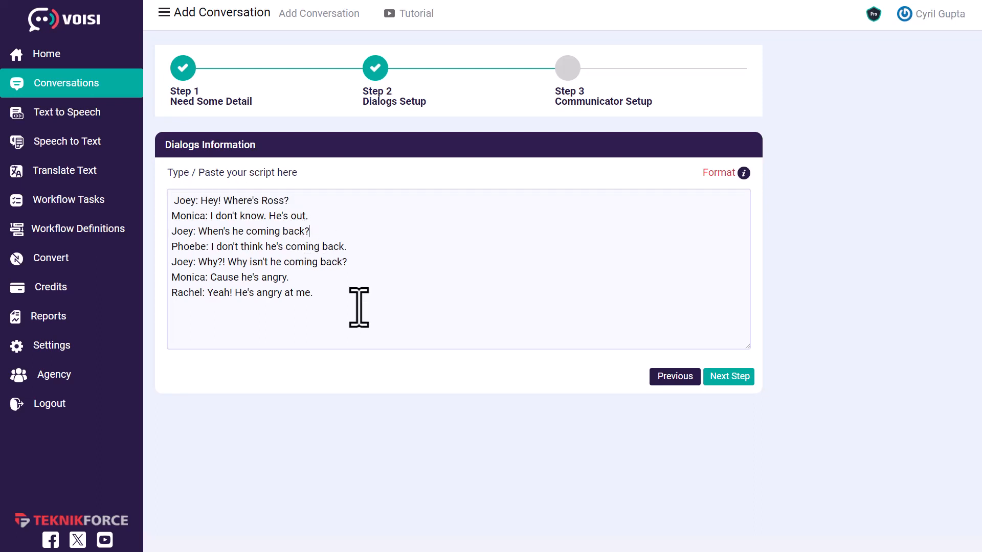
key(ctrl+a)
click(737, 381)
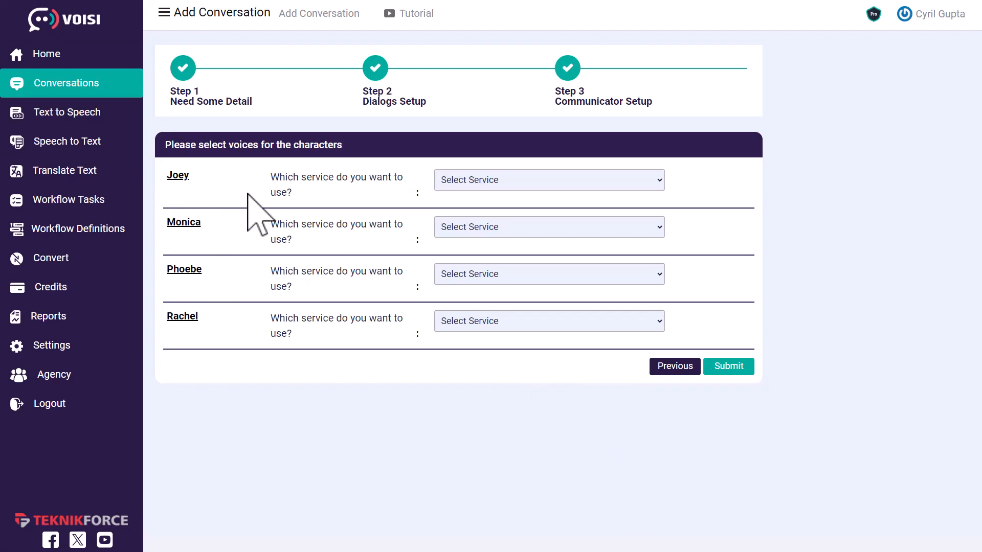
Set Joey's voice service to Open AI and the text language to English.
click(533, 188)
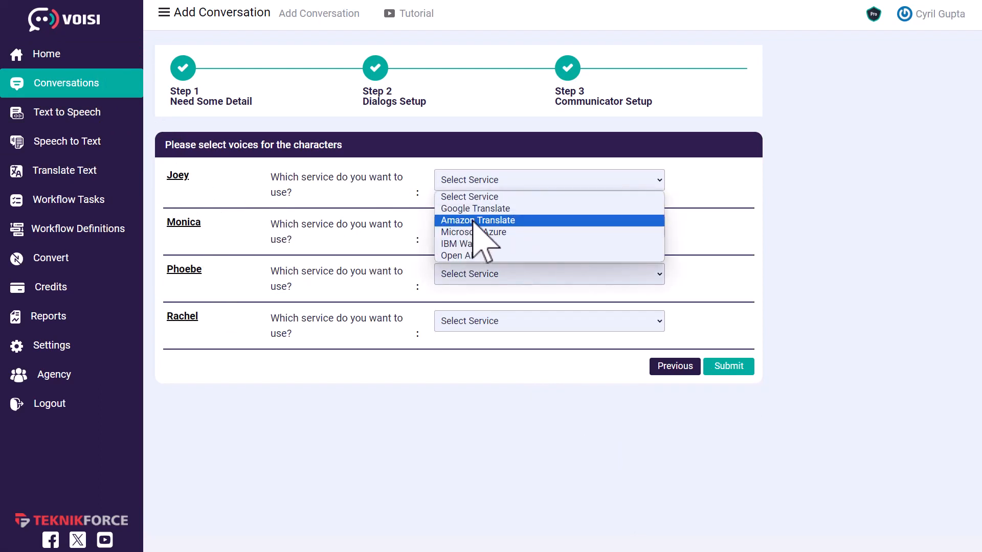
click(463, 256)
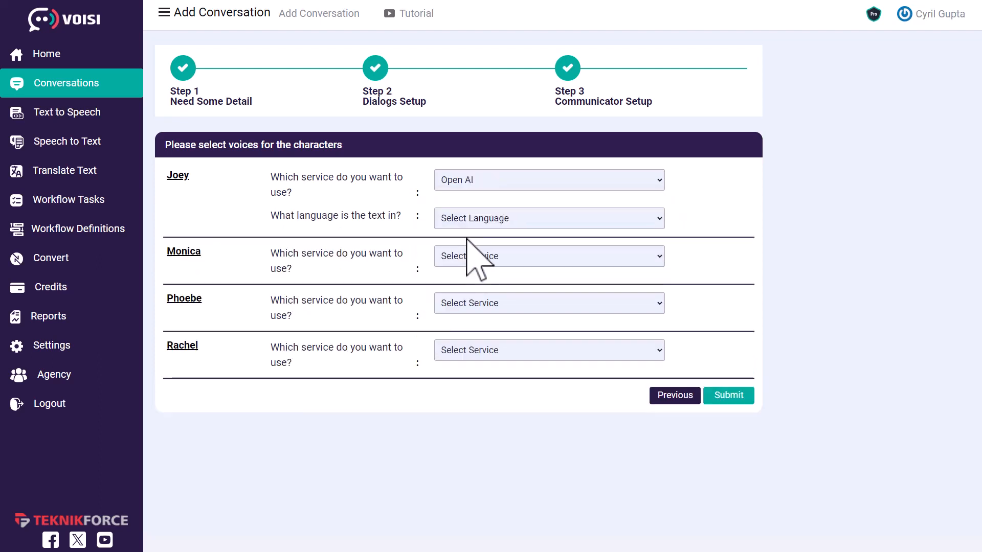
click(473, 218)
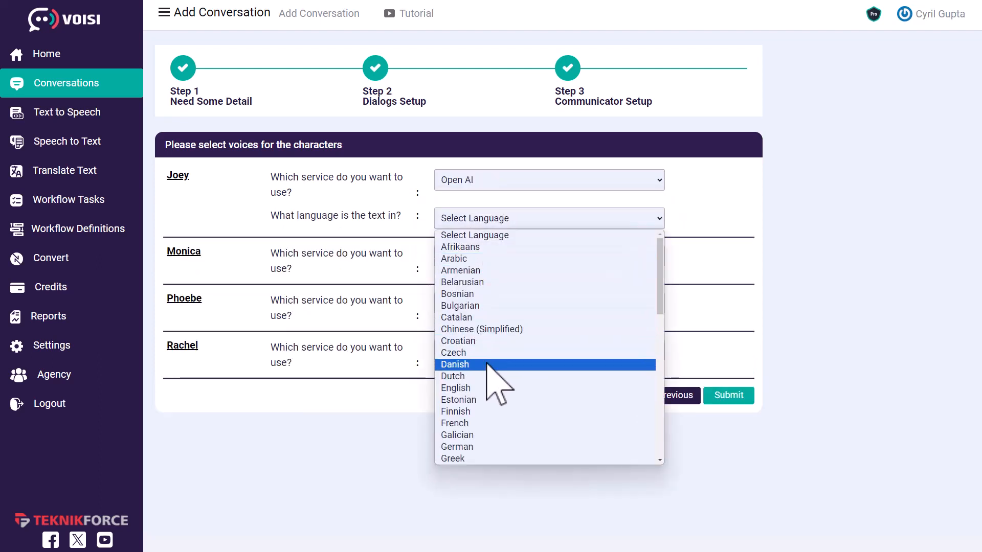
click(470, 388)
Try the Female gender for Joey and check the voices offered for it.
click(481, 251)
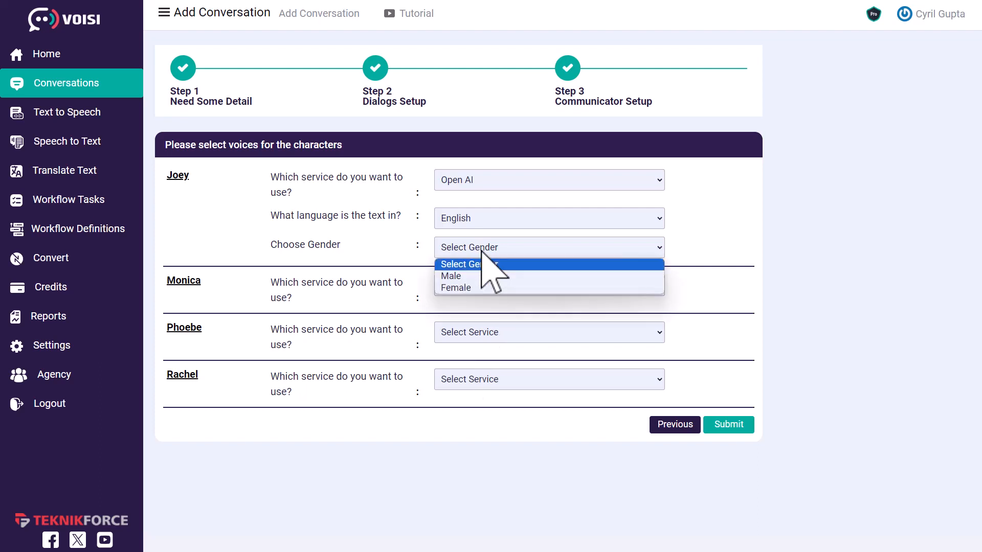
click(481, 287)
click(482, 280)
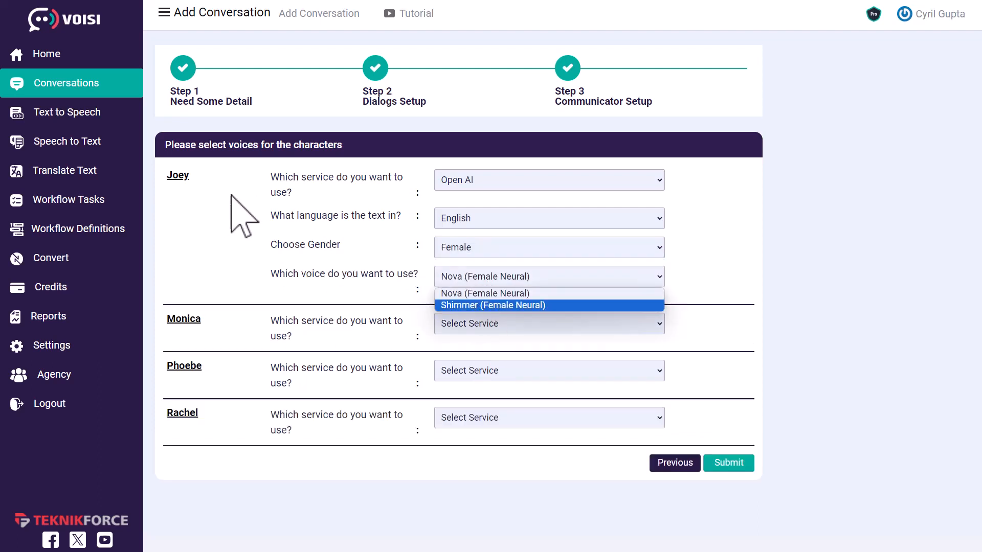
click(499, 293)
Set Joey's gender to Male with the Echo (Male Neural) voice and play its sample.
click(484, 251)
click(473, 276)
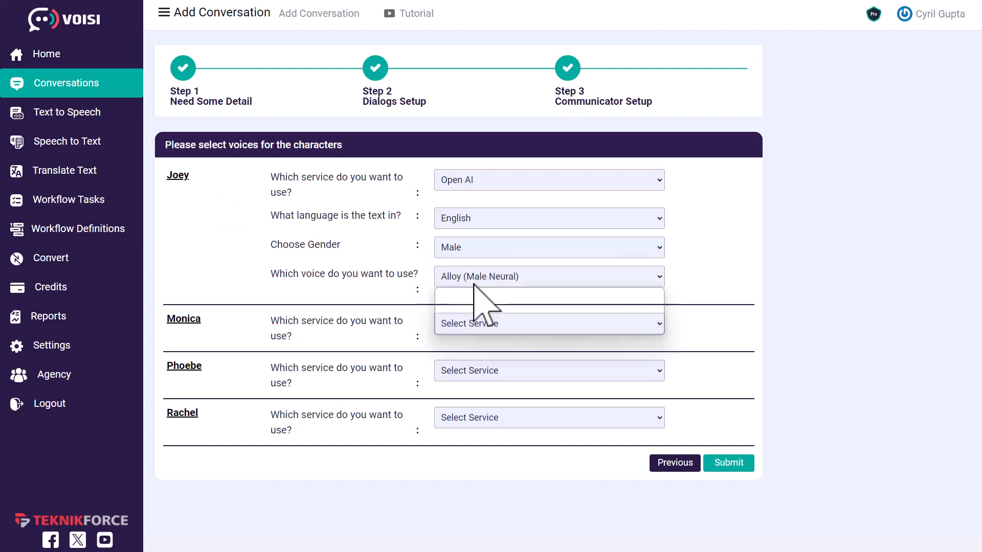
click(475, 280)
click(478, 305)
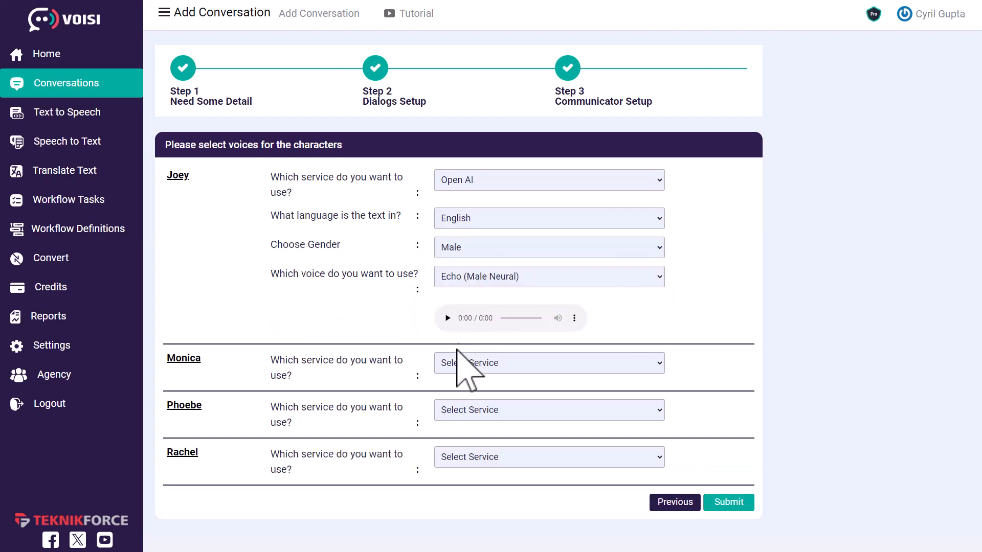
click(449, 319)
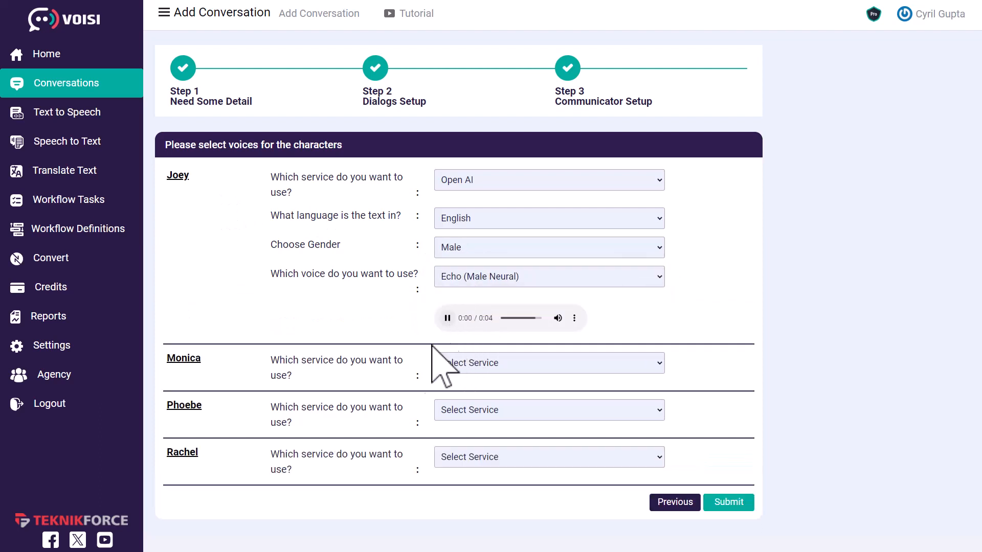
click(448, 318)
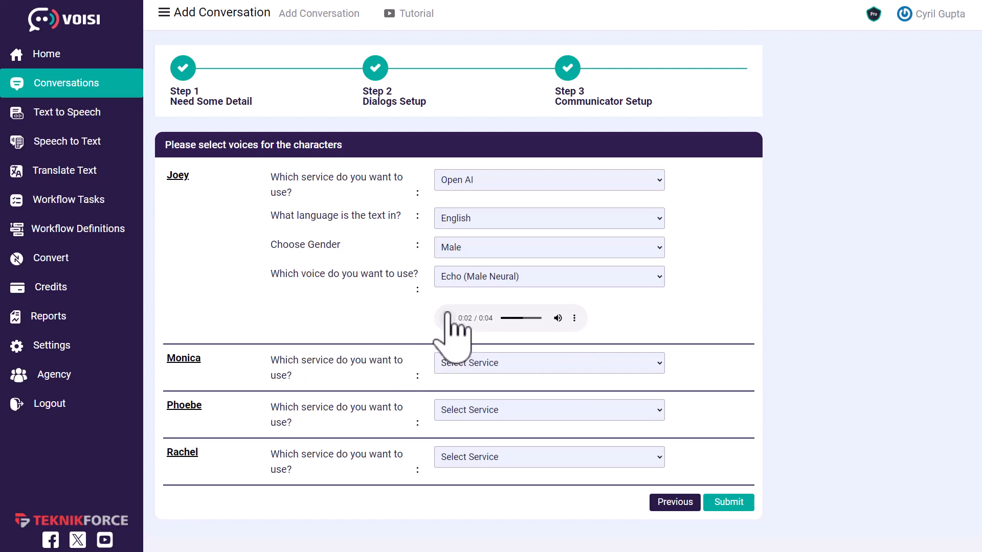
Try the Fable (Male Neural) voice for Joey and return to Echo (Male Neural).
click(466, 280)
click(465, 315)
click(471, 276)
click(463, 315)
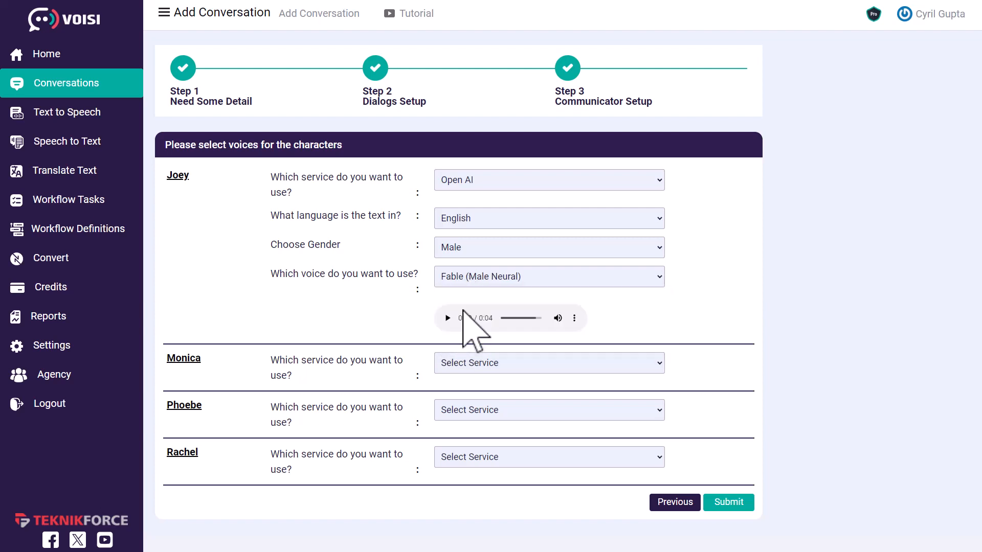
Set Monica's voice service to Open AI and the text language to English.
click(461, 364)
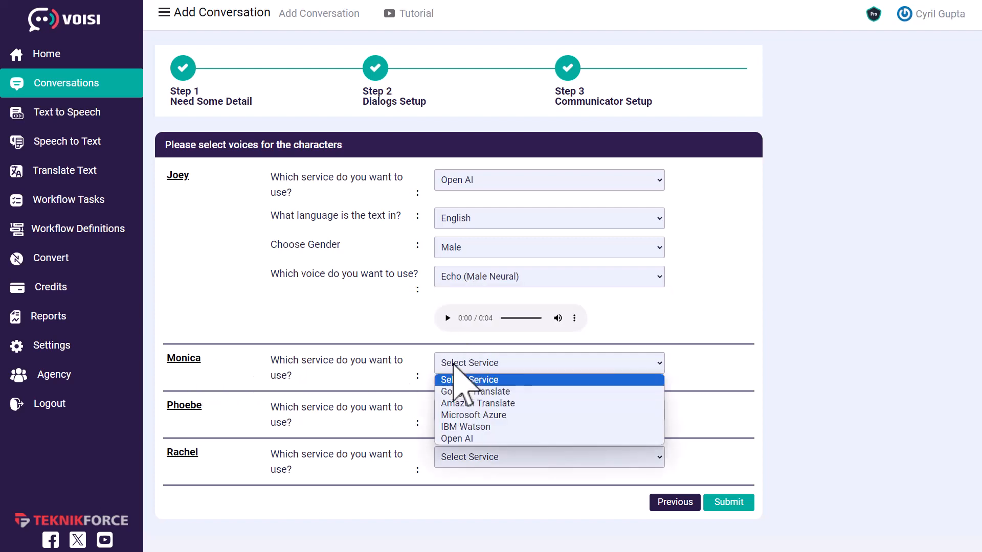
click(492, 438)
click(484, 392)
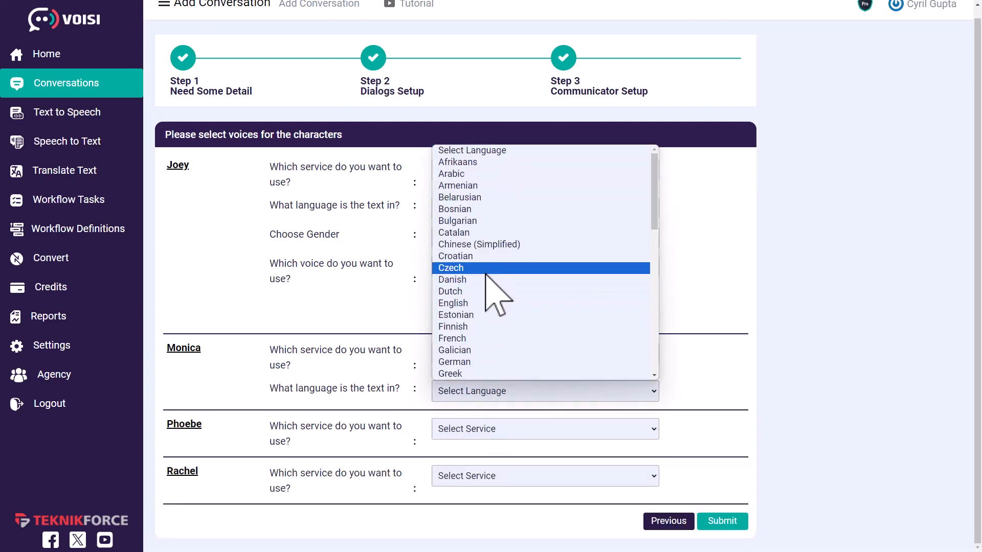
click(469, 304)
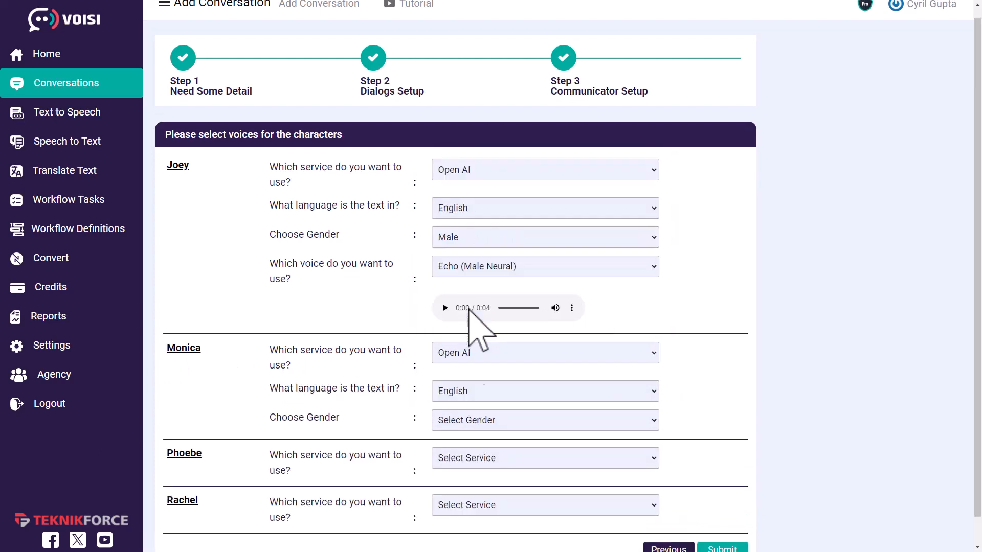
Set Monica's gender to Female with the Shimmer (Female Neural) voice and play its sample.
click(475, 425)
click(473, 460)
click(472, 431)
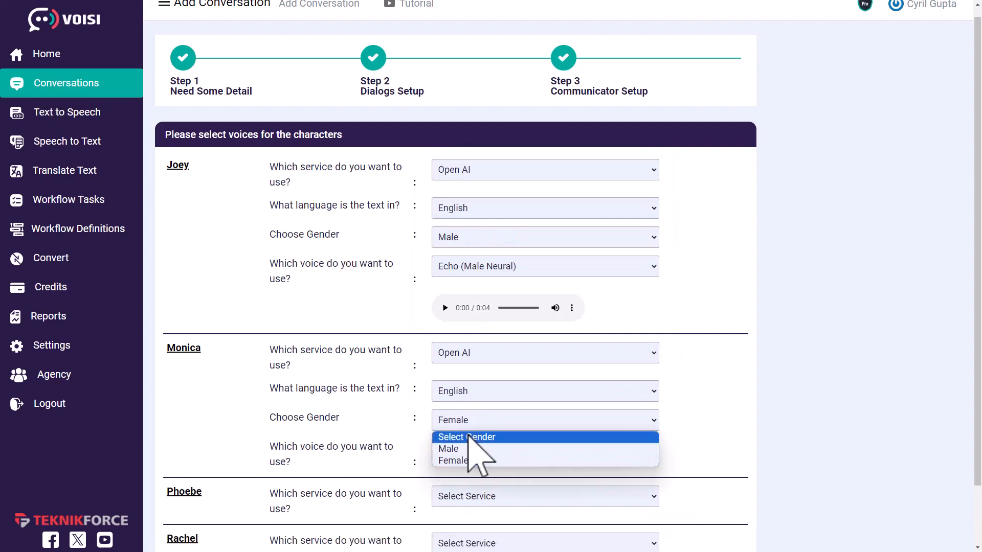
click(460, 458)
click(461, 453)
click(462, 478)
scroll(701, 439, down, 3)
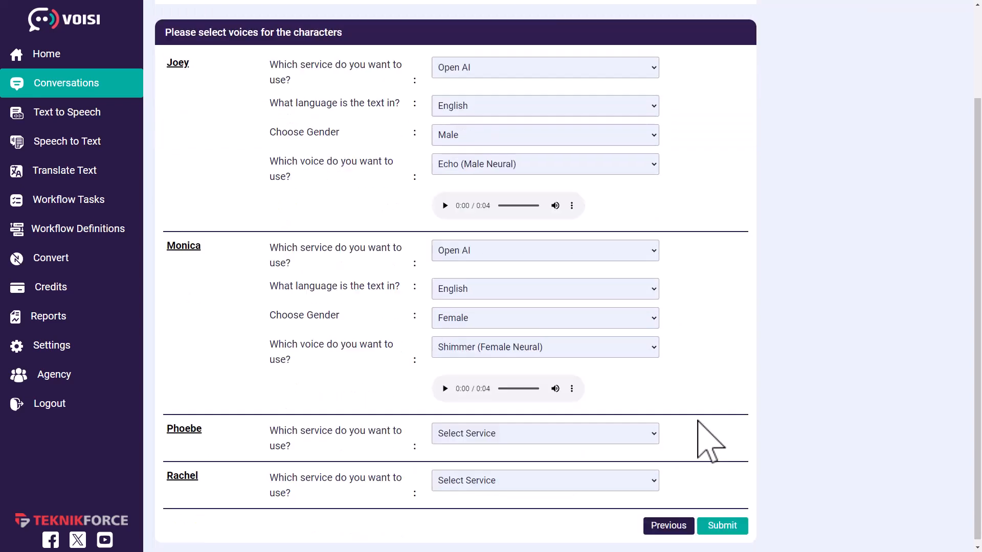
click(444, 384)
Set Phoebe's voice service to Amazon Translate and the text language to English (US).
click(467, 429)
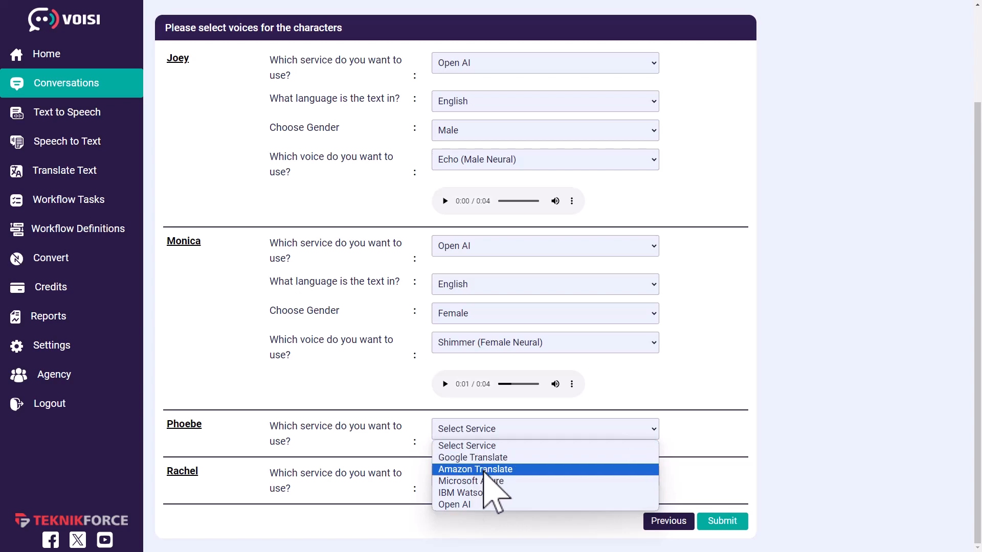
click(484, 470)
scroll(434, 444, down, 1)
click(502, 439)
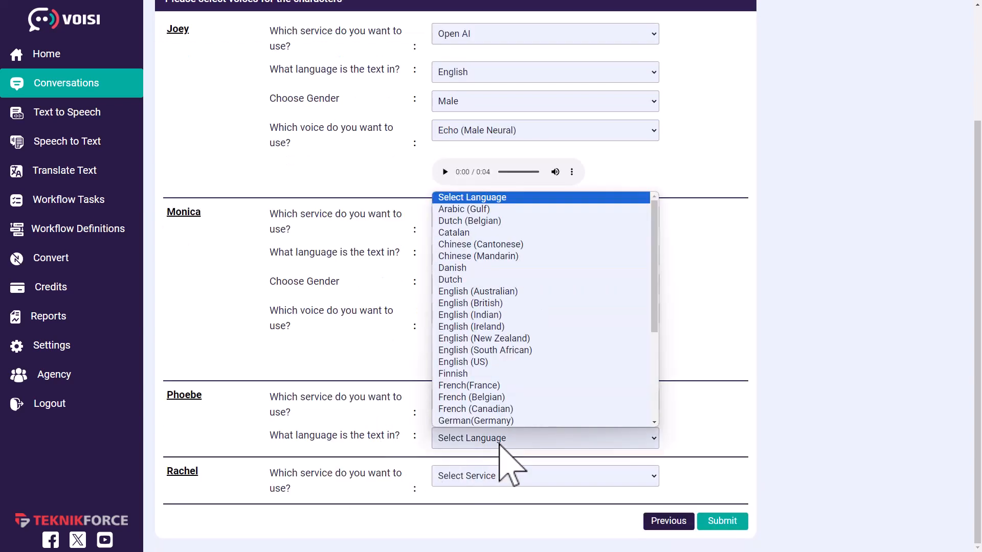
click(482, 362)
Set Phoebe's gender to Female with the Danielle*** (Female Neural) voice.
scroll(399, 420, down, 1)
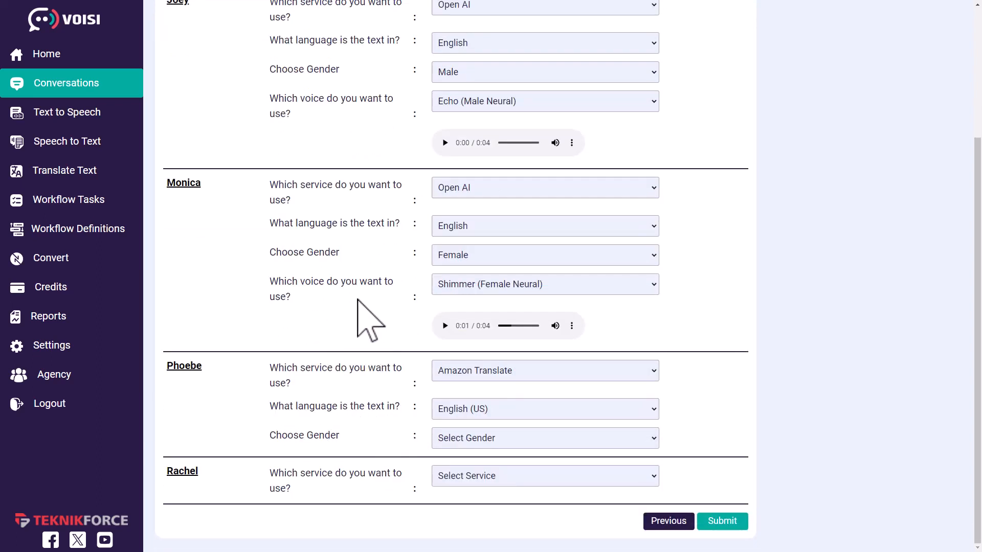
click(446, 449)
click(462, 476)
scroll(412, 444, down, 1)
click(465, 437)
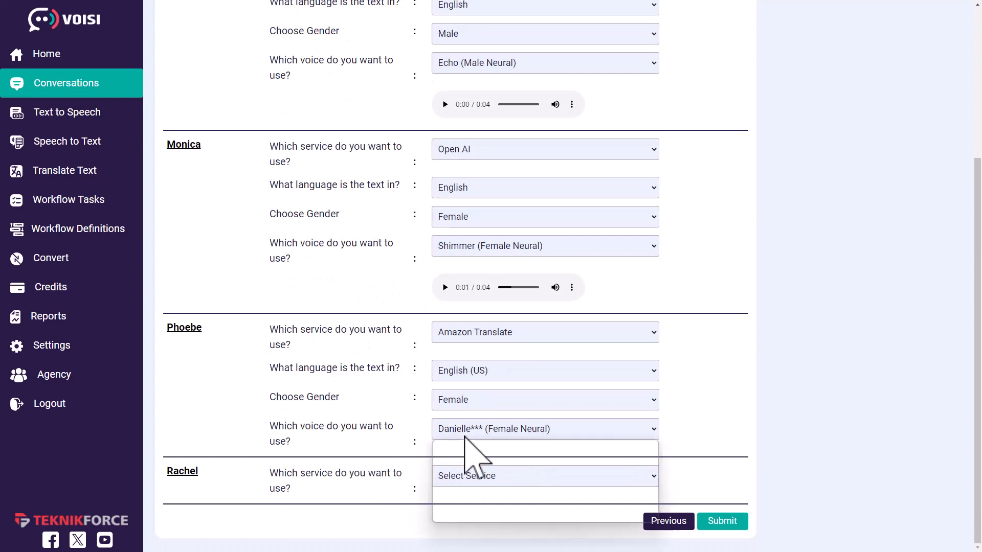
click(465, 448)
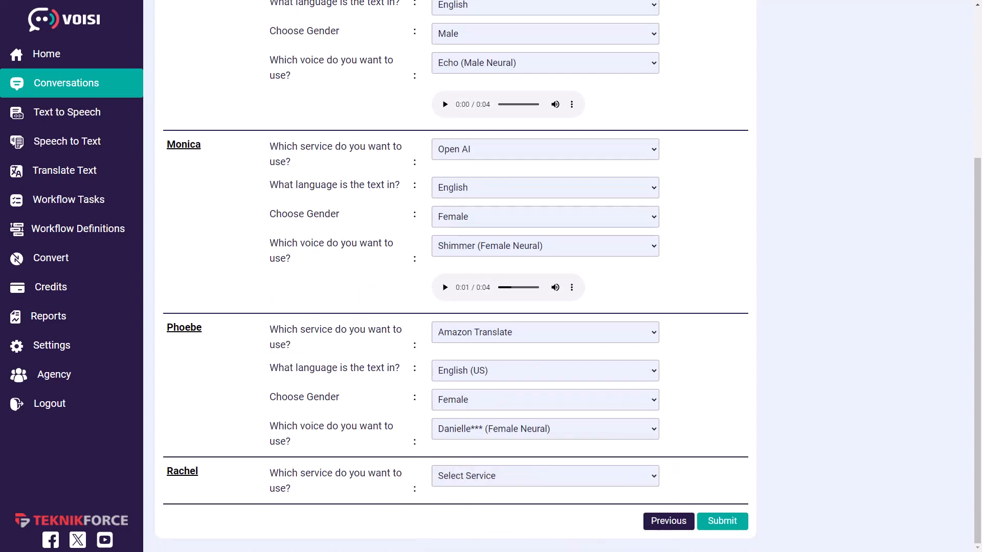
Set Rachel's voice service to Open AI and the text language to English.
click(490, 480)
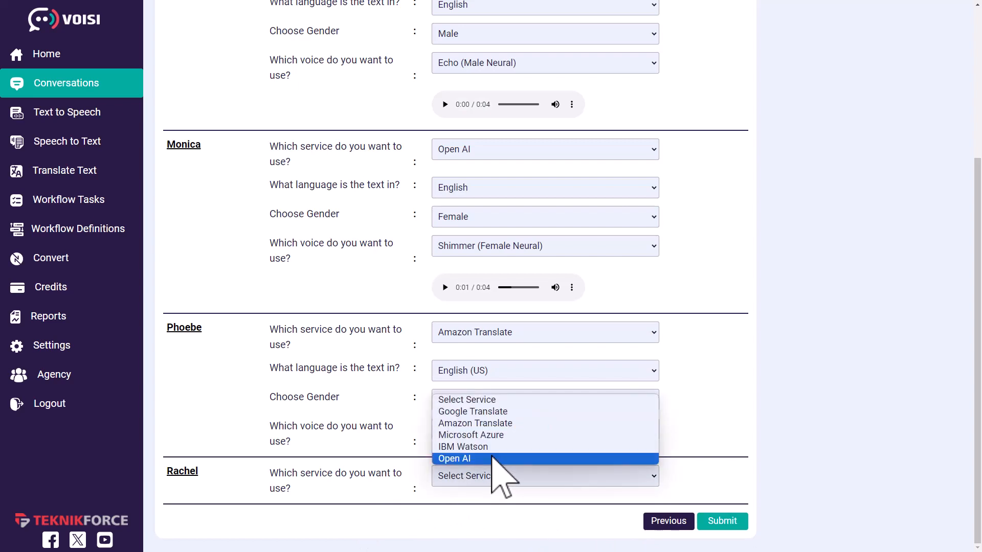
click(492, 458)
scroll(385, 431, down, 1)
click(490, 486)
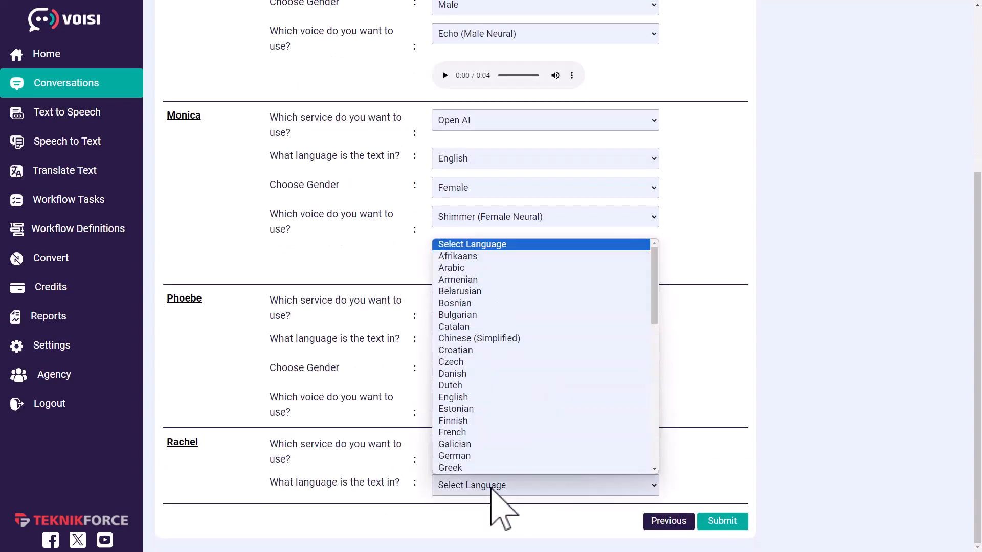
click(488, 398)
Set Rachel's gender to Female with the Nova (Female Neural) voice.
scroll(491, 471, down, 1)
click(487, 491)
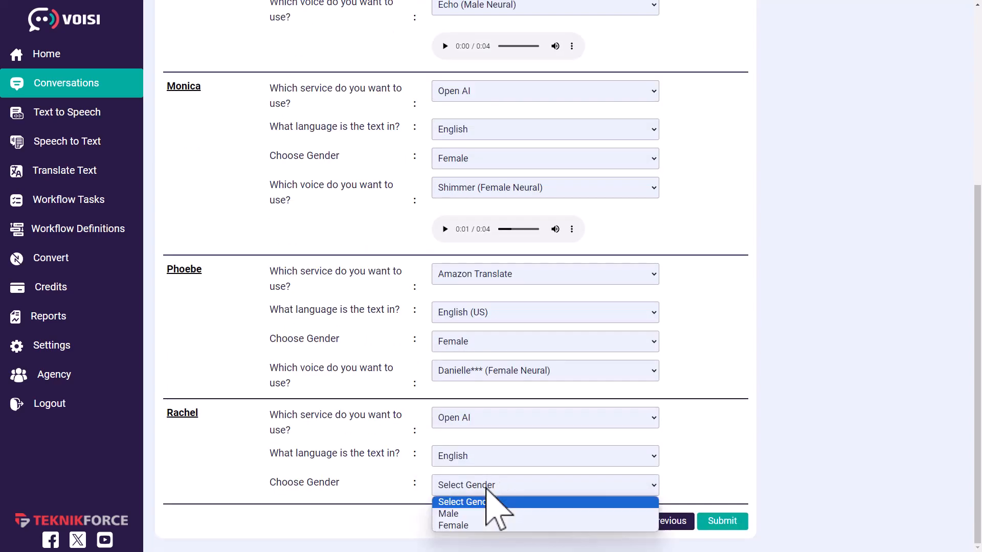
click(508, 527)
click(510, 514)
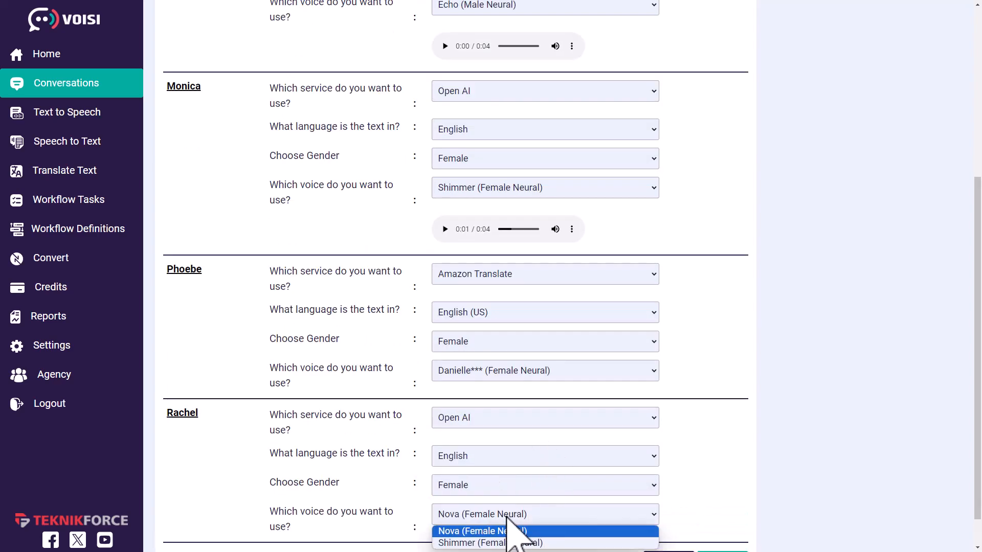
click(519, 531)
Review the voice assignments of all four characters and submit the conversation.
scroll(665, 476, down, 1)
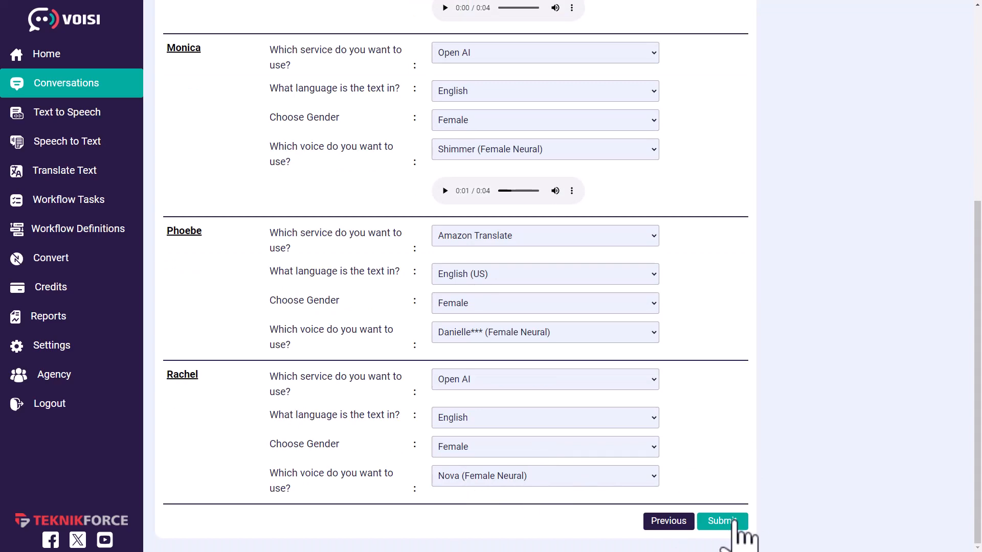
scroll(420, 298, up, 6)
middle_click(268, 205)
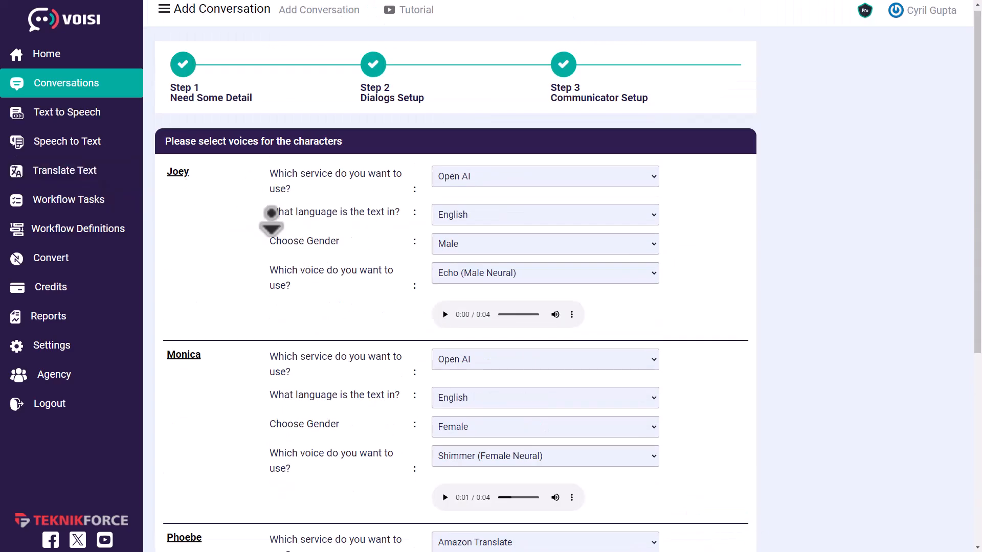
scroll(271, 220, down, 6)
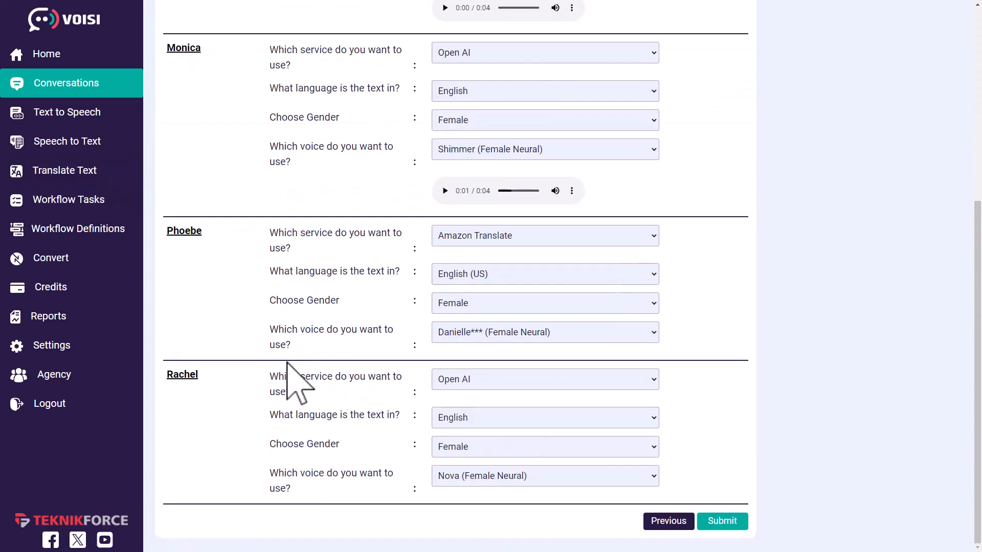
click(740, 522)
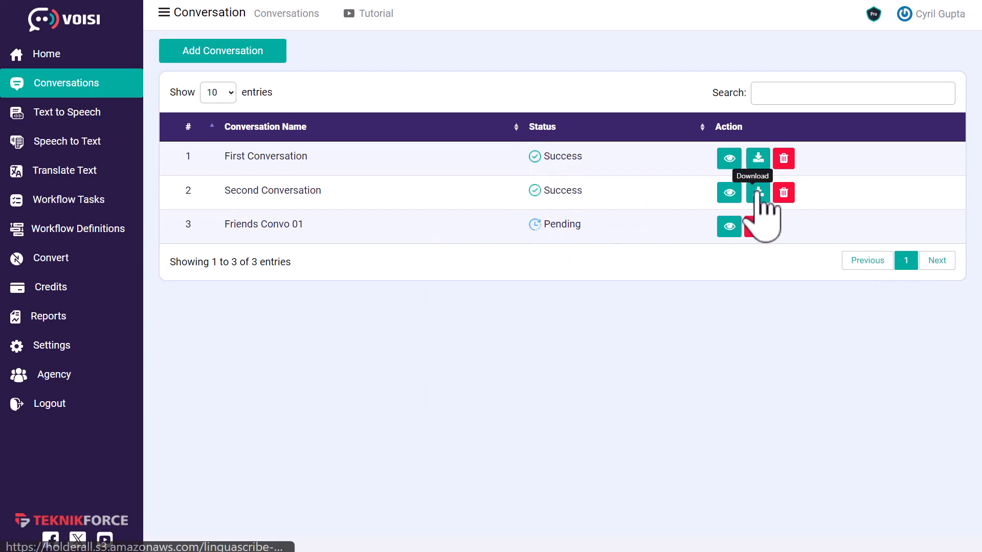
Open the finished audio download of Second Conversation.
drag(230, 191, 346, 197)
click(346, 196)
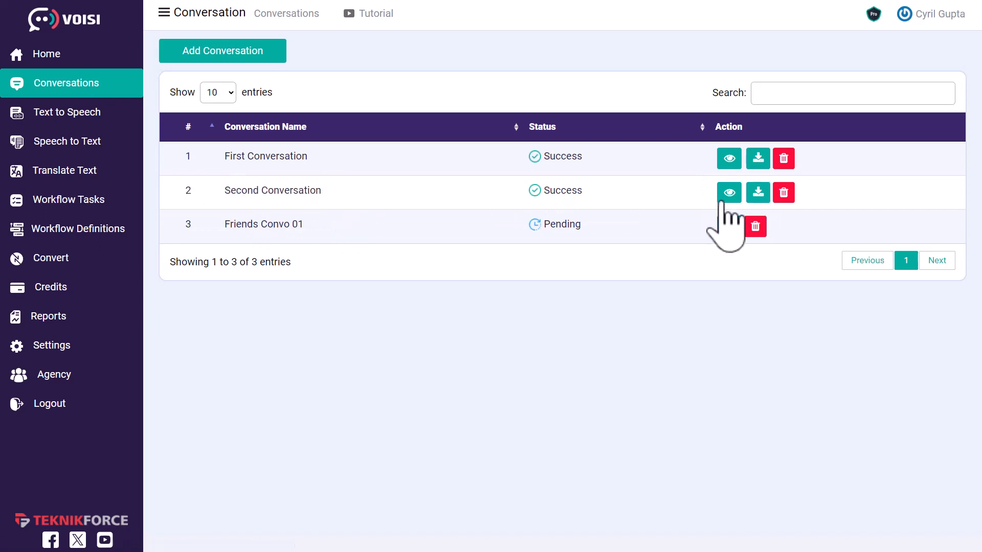
click(758, 194)
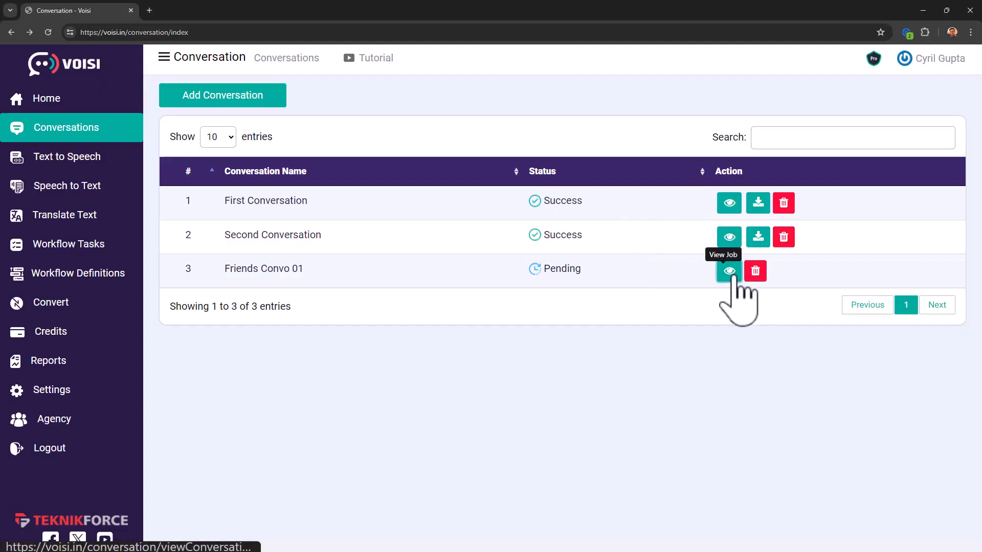
View the Friends Convo 01 job, examine each dialog's voice platform and status, and return to the conversations list.
click(732, 272)
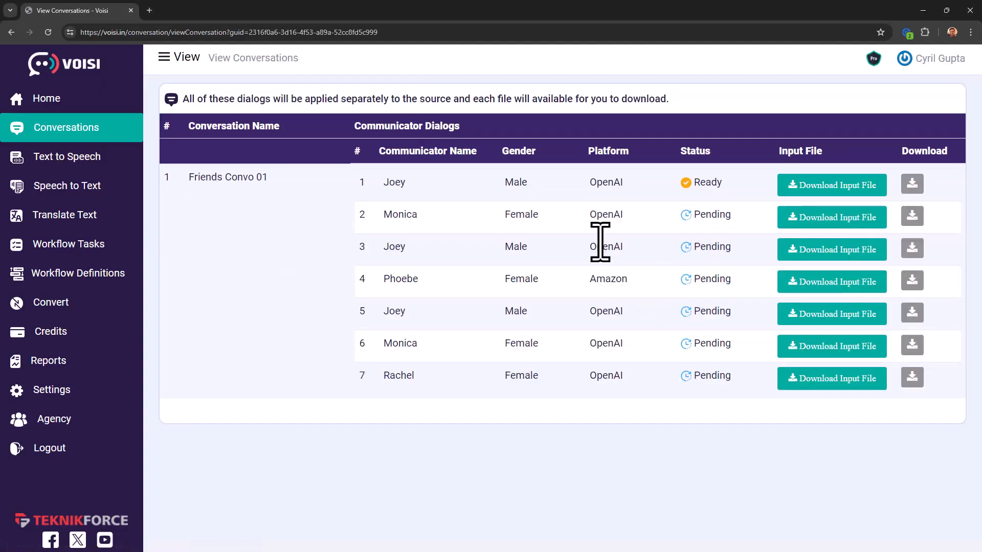
drag(381, 183, 668, 413)
click(669, 412)
drag(397, 171, 757, 423)
click(752, 423)
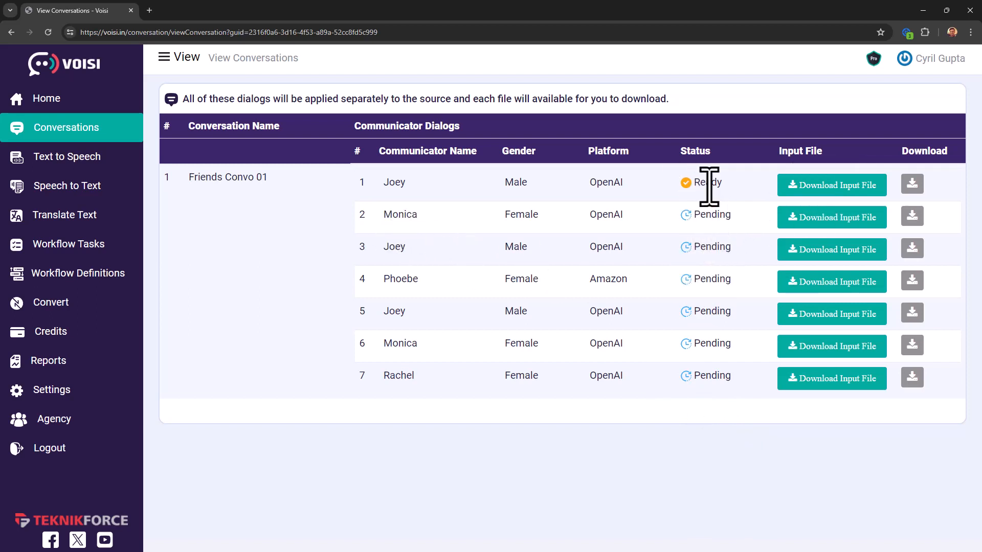
drag(709, 186, 747, 403)
right_click(543, 247)
click(568, 255)
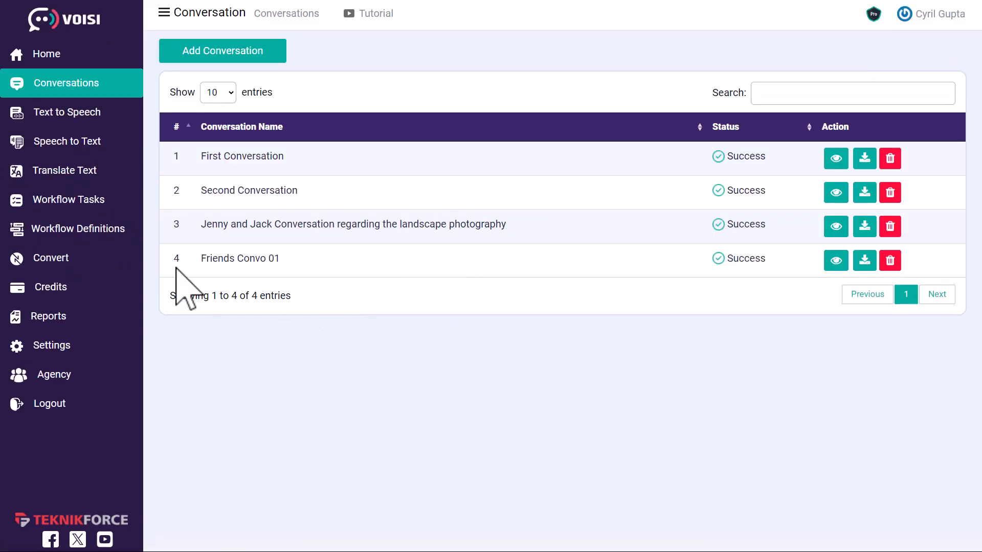
Reopen the Friends Convo 01 details to check the individual dialog downloads, and go back to the conversations list.
drag(193, 261, 281, 257)
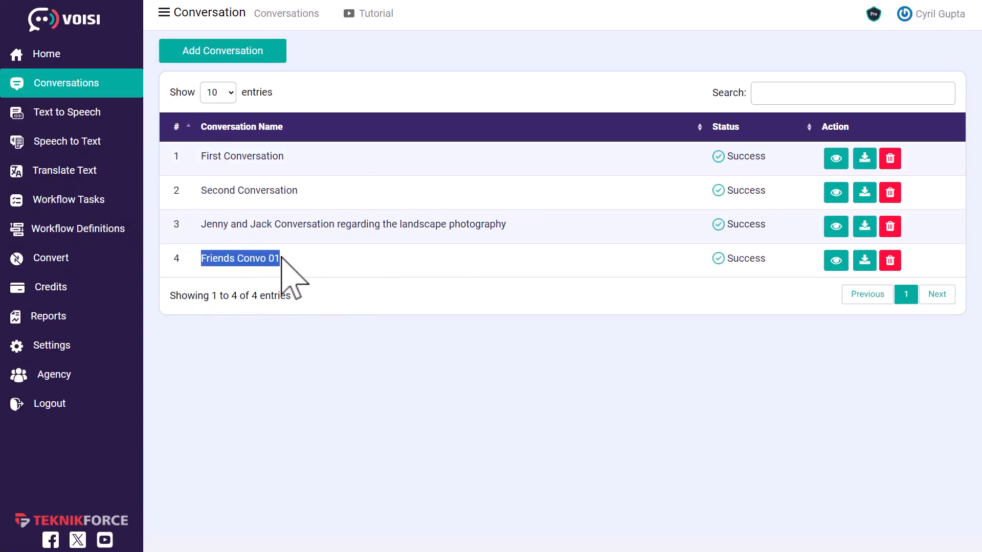
click(836, 261)
right_click(276, 249)
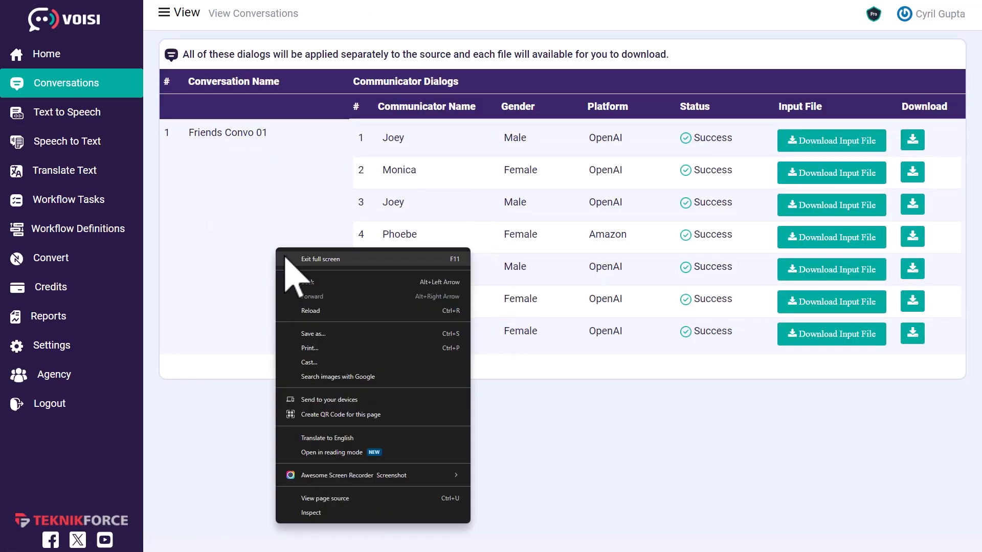
click(238, 205)
right_click(223, 169)
click(259, 202)
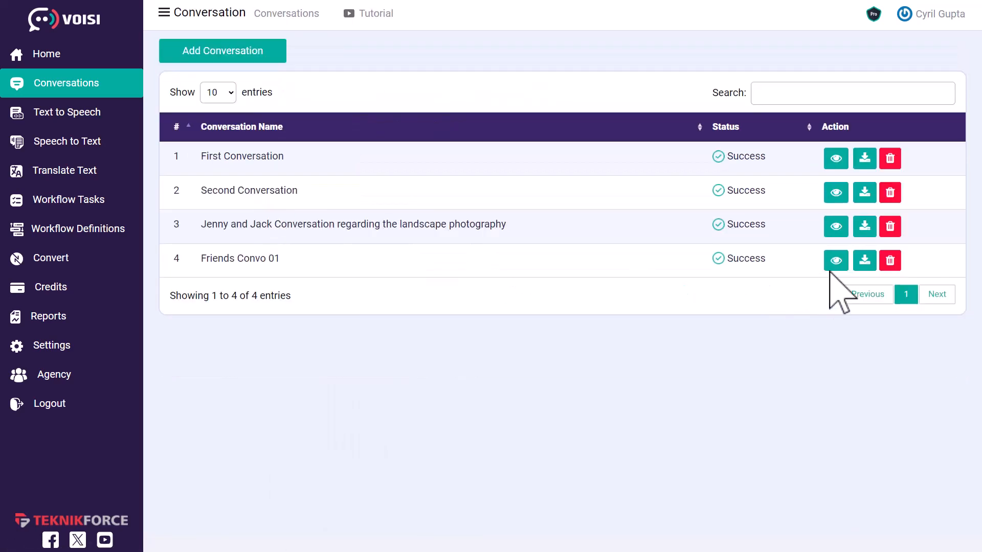
Play the combined audio of Friends Convo 01 and return to the conversations list.
click(865, 262)
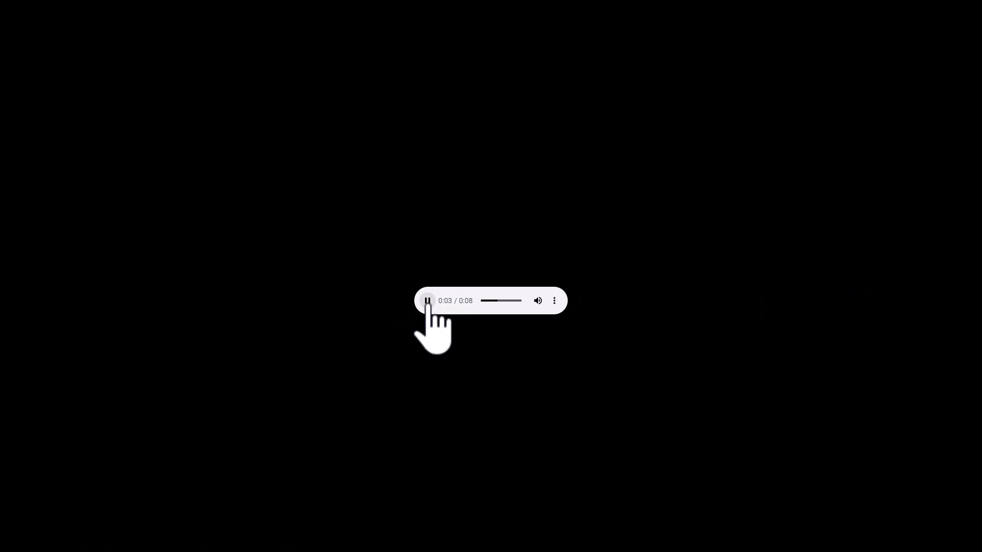
right_click(291, 338)
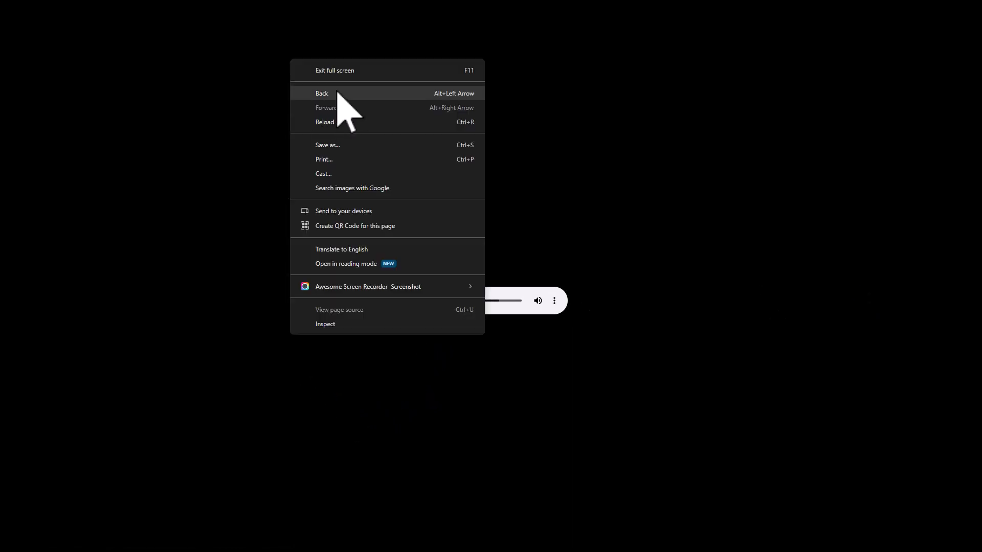
click(336, 92)
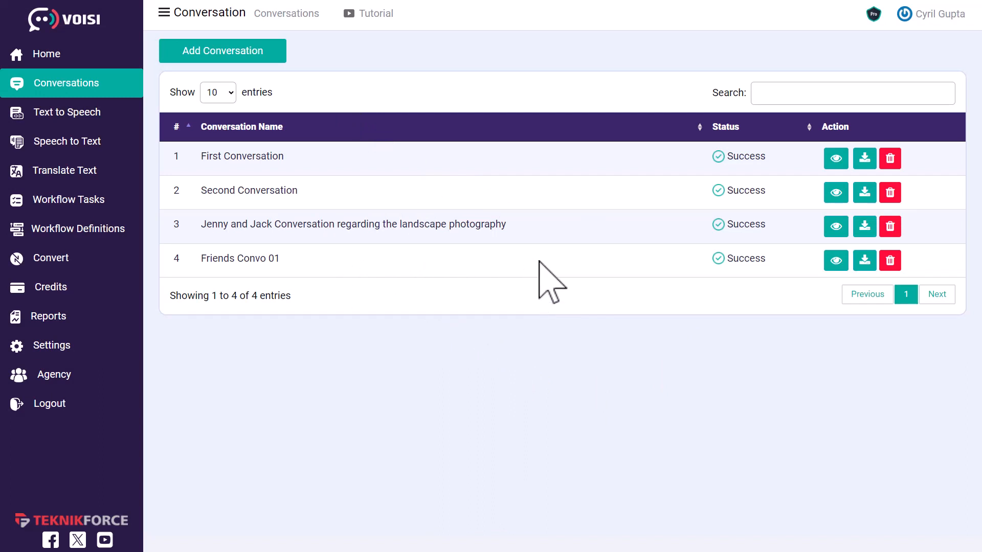
drag(304, 198, 500, 287)
click(501, 286)
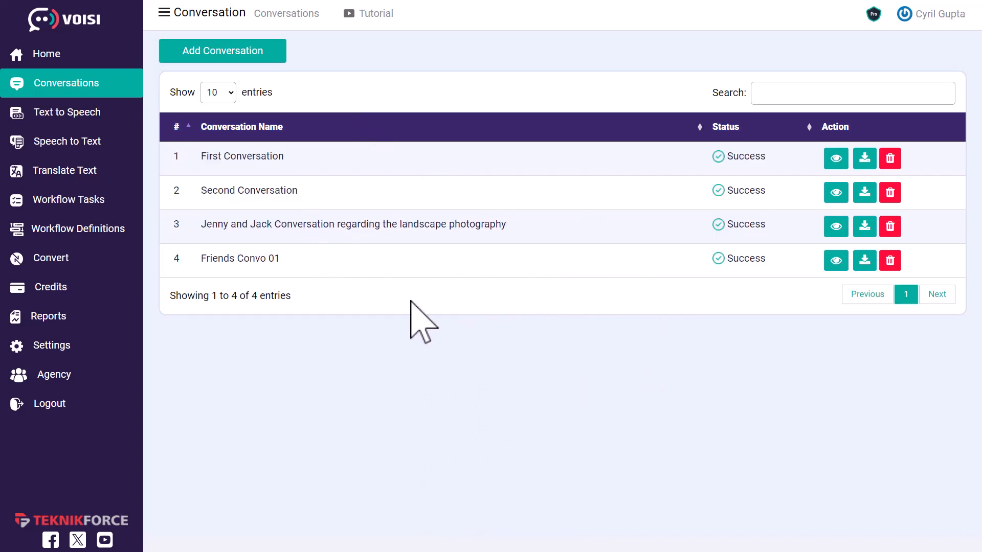
drag(253, 265, 325, 265)
click(228, 265)
click(398, 265)
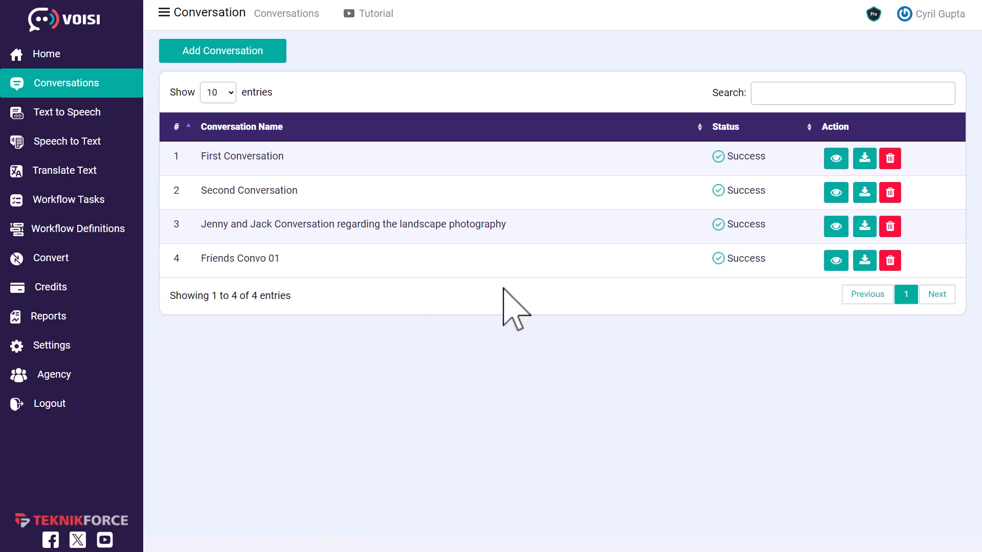
drag(236, 262, 435, 259)
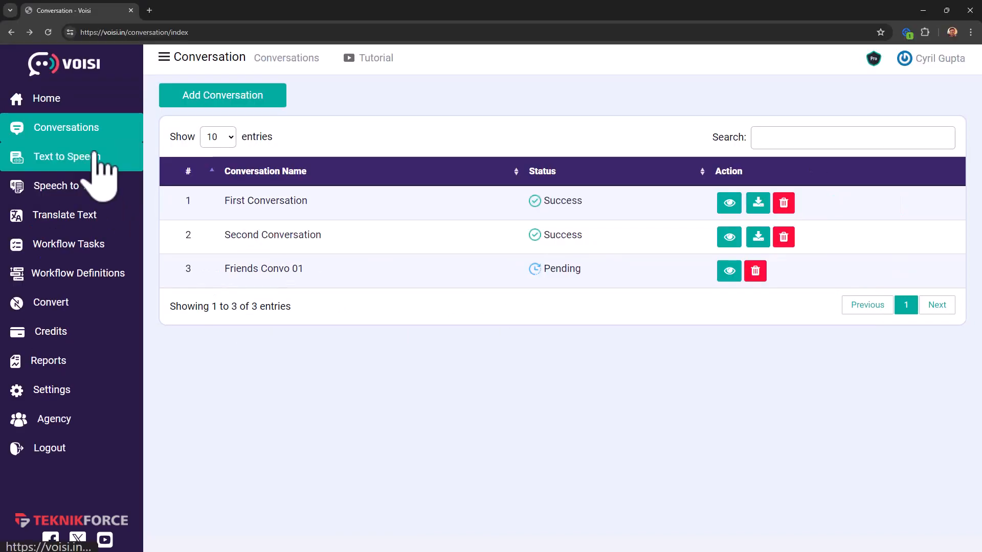
Start a new text-to-speech task named "Test 02" using Google Translate with English (UK) as the text language.
click(97, 158)
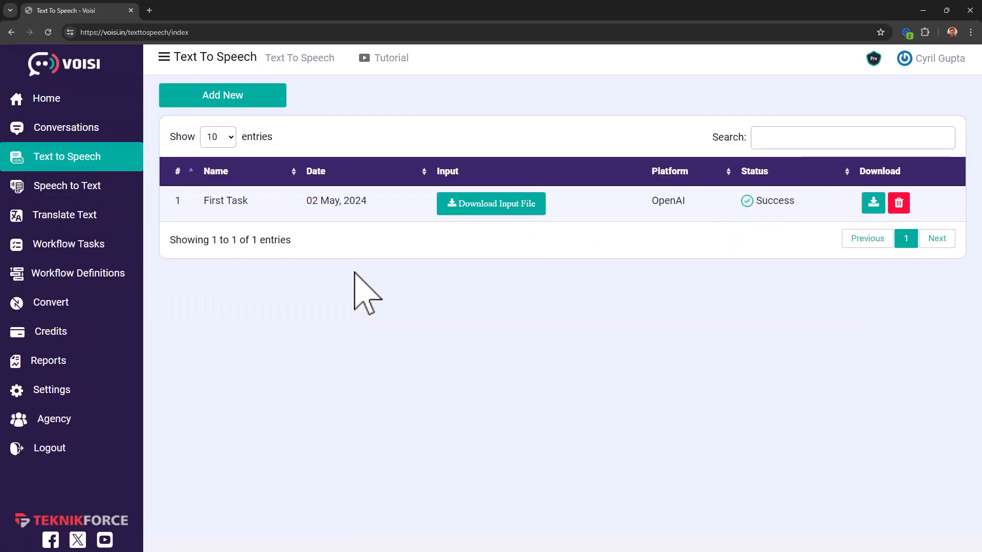
click(240, 98)
text(Test 02)
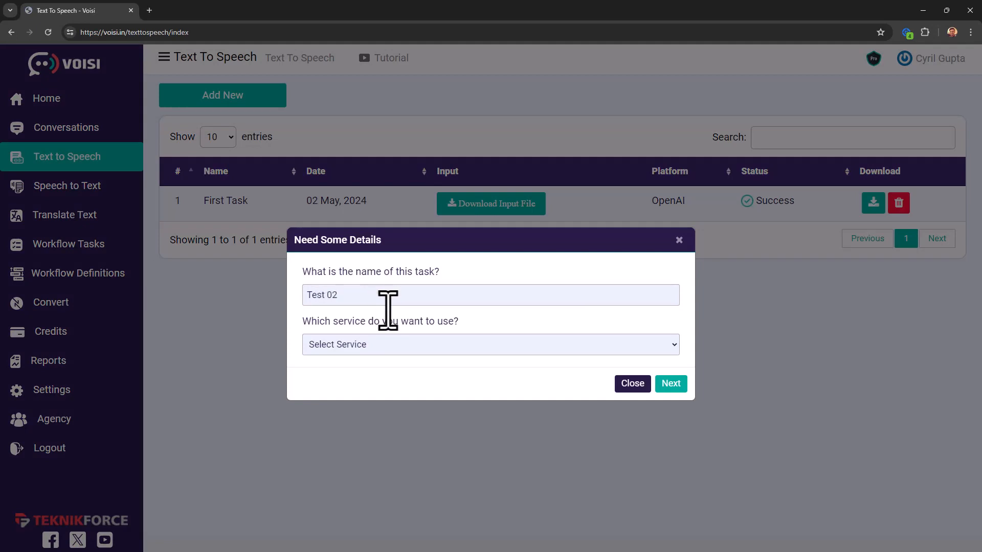
click(402, 341)
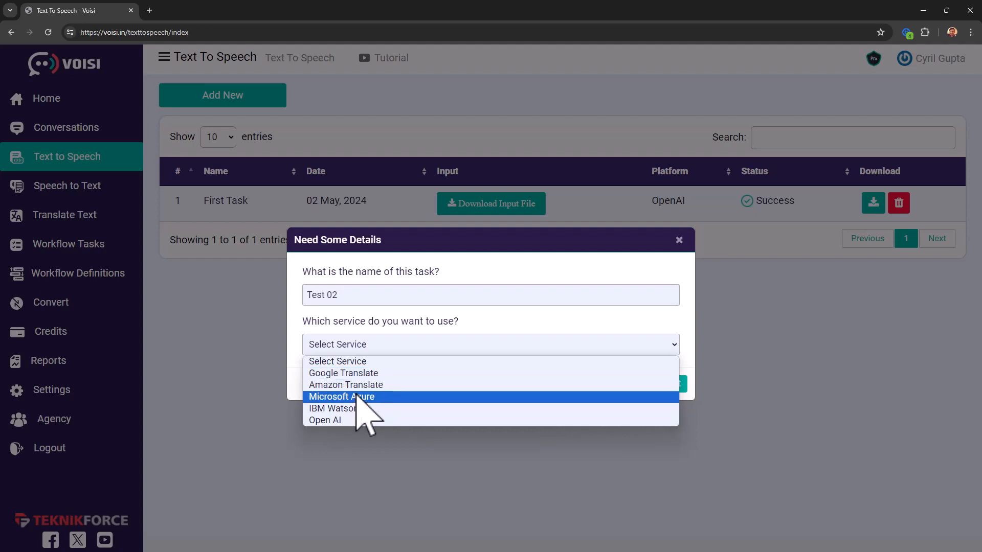
click(354, 377)
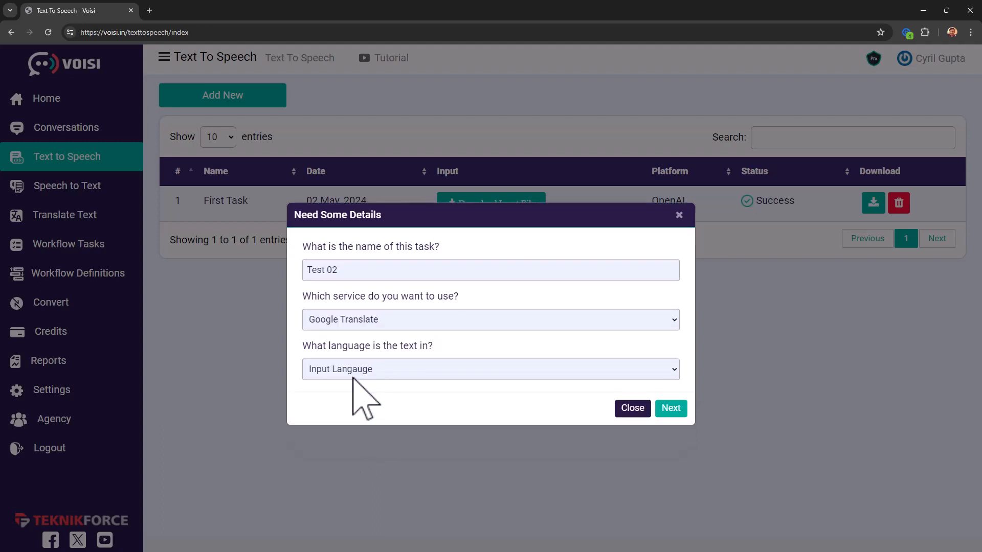
click(364, 369)
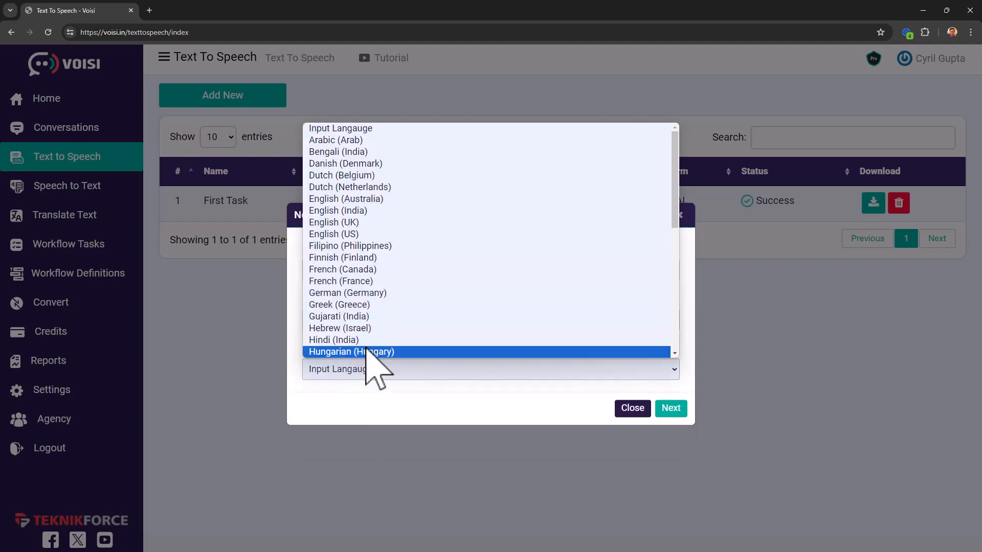
click(357, 223)
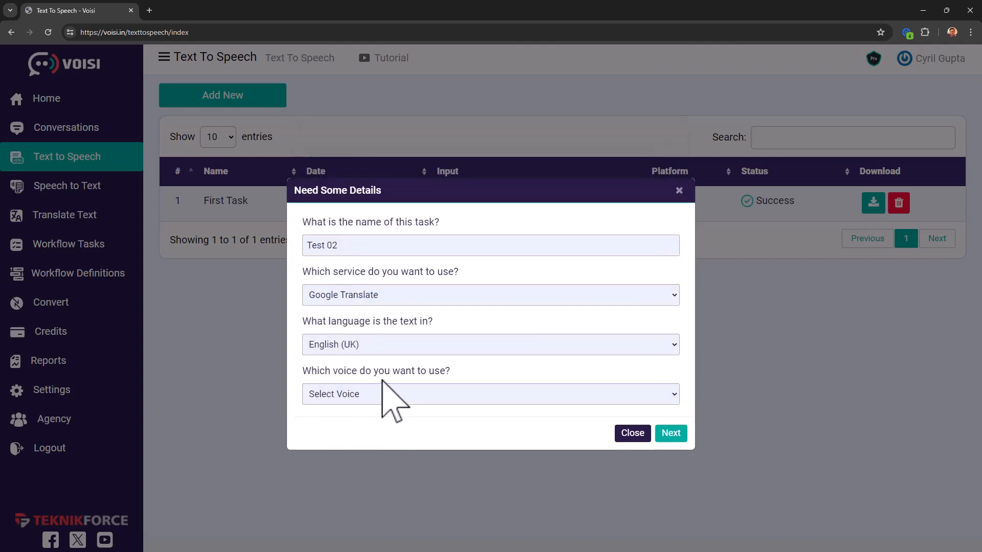
Try the en-GB-Neural2-A and en-GB-Neural2-C (Female Neural) voices and play their samples.
click(362, 399)
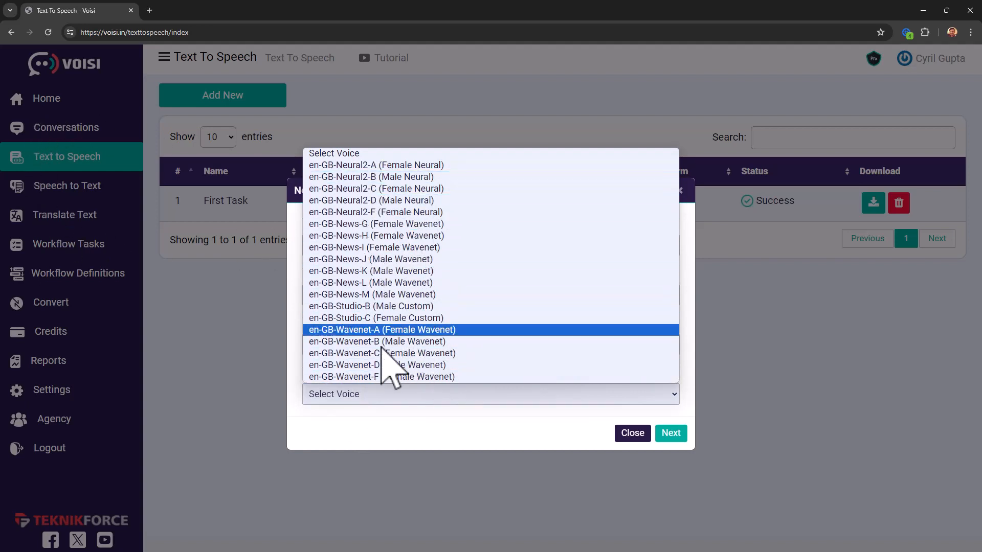
click(435, 167)
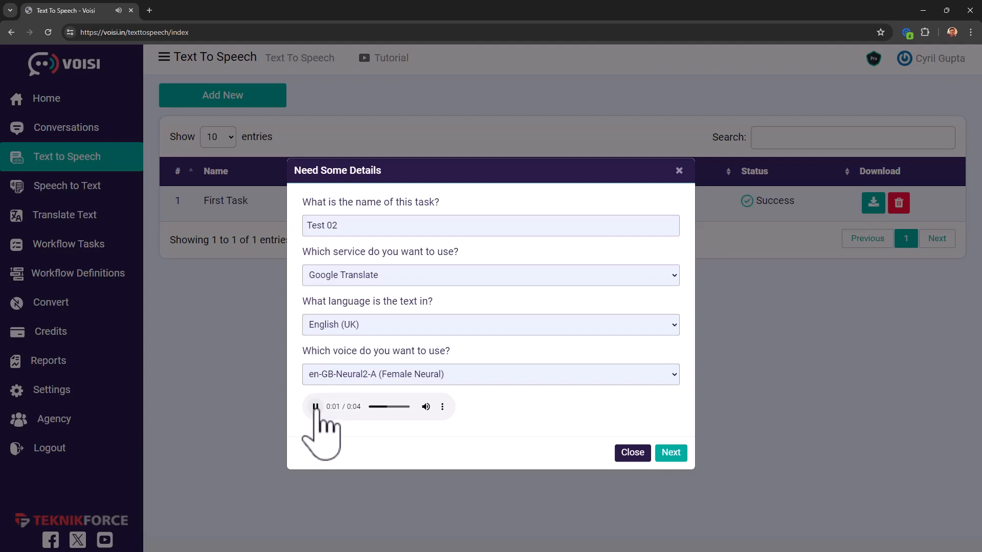
click(331, 379)
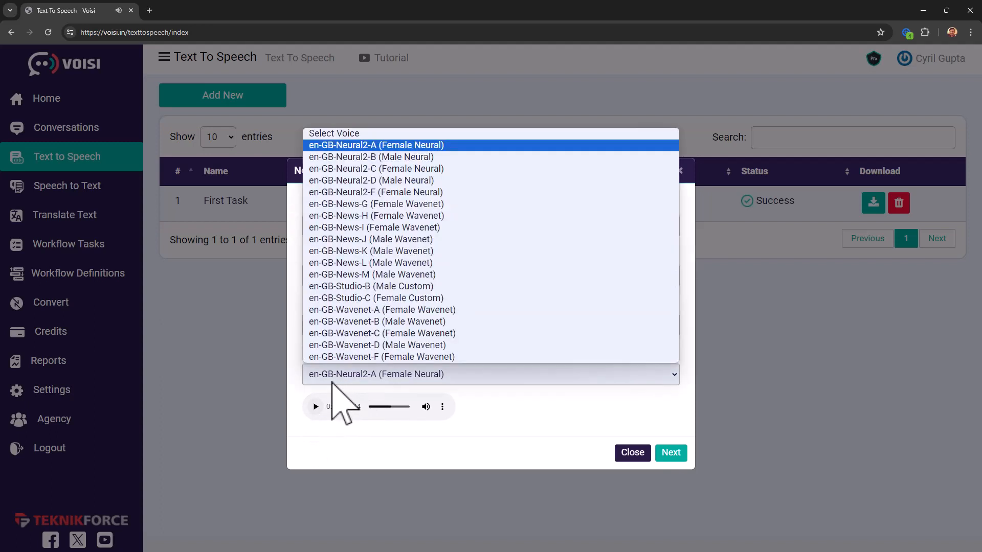
click(394, 168)
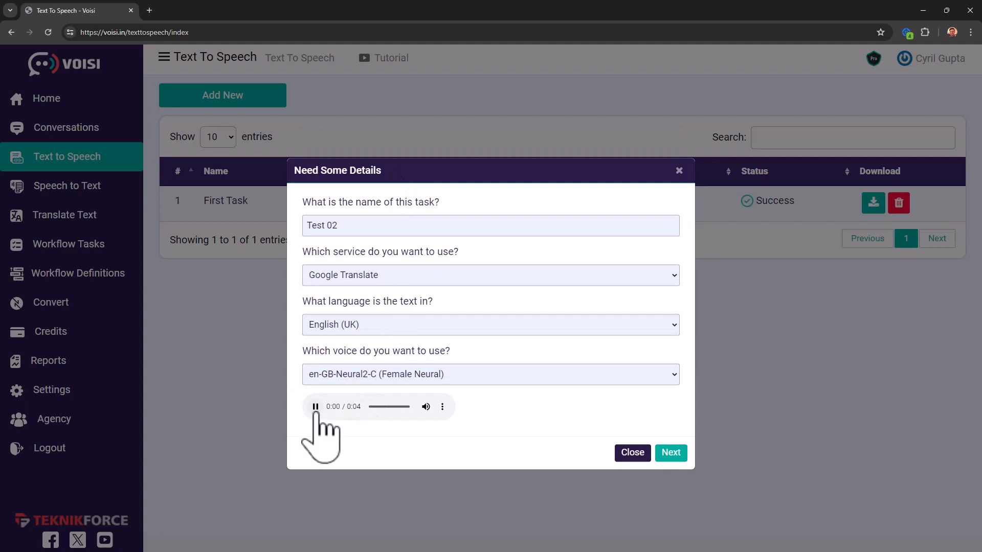
Set the task's voice to en-GB-News-G (Female Wavenet), play its sample and continue to the content entry.
click(384, 378)
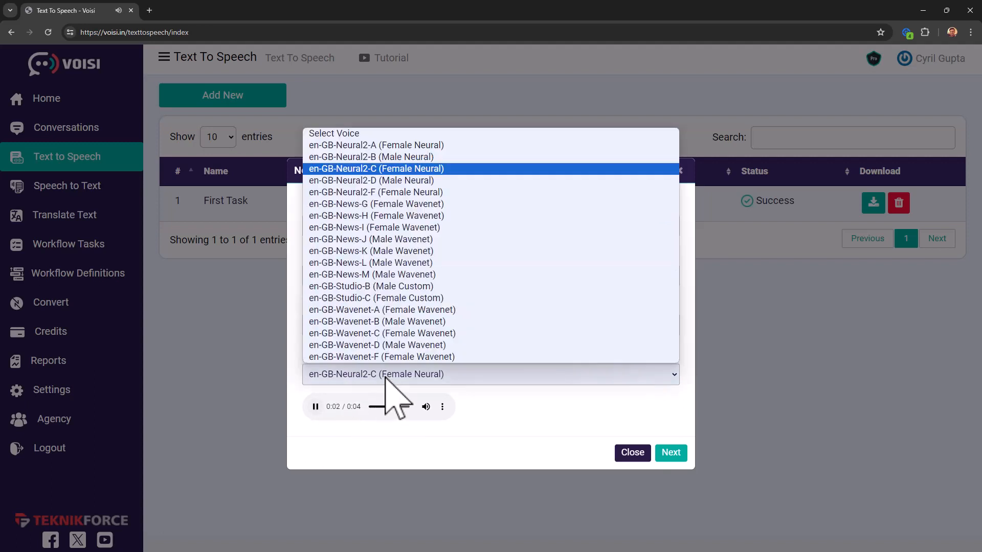
click(404, 204)
click(316, 407)
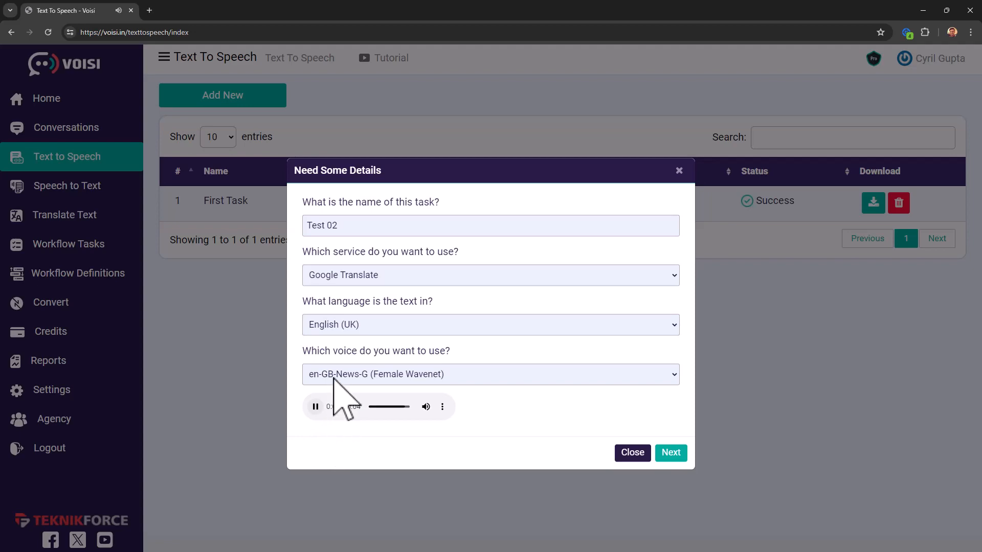
click(671, 453)
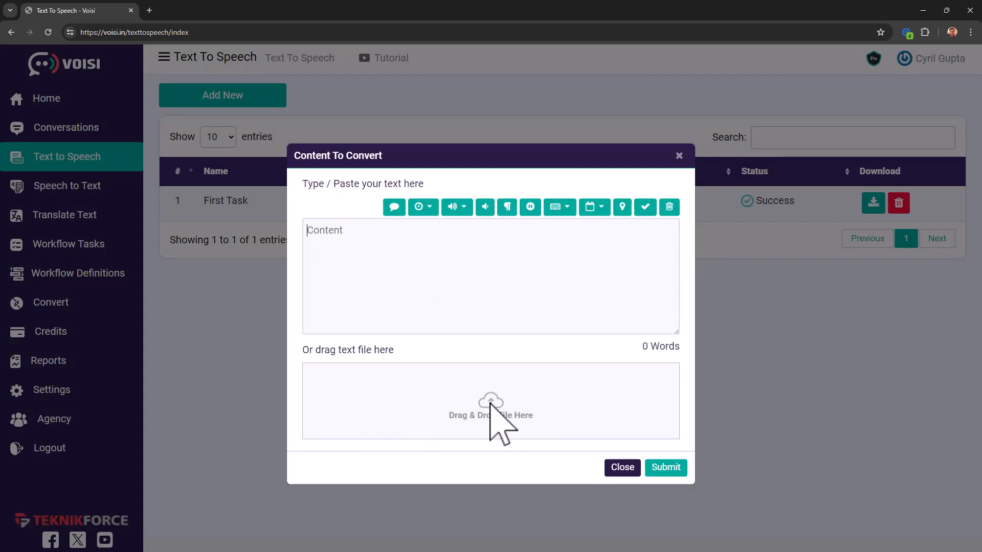
Enter a spoken self-introduction with the speaker's first name, ending "and I am an expert at Fashion.", and check the Break and Emphasis options.
click(346, 279)
text(Hi! My name is Rachel and I am an expert at Fashion.)
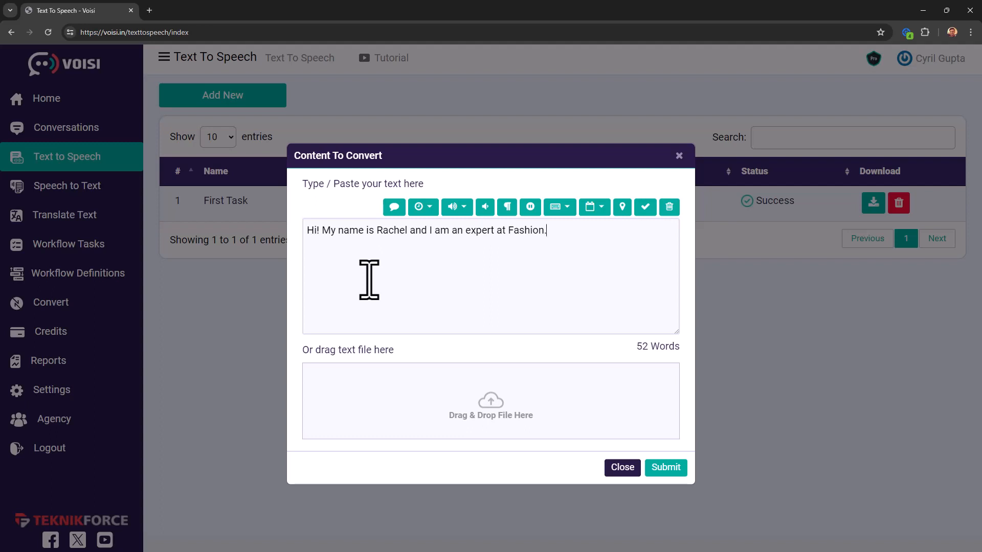
click(429, 207)
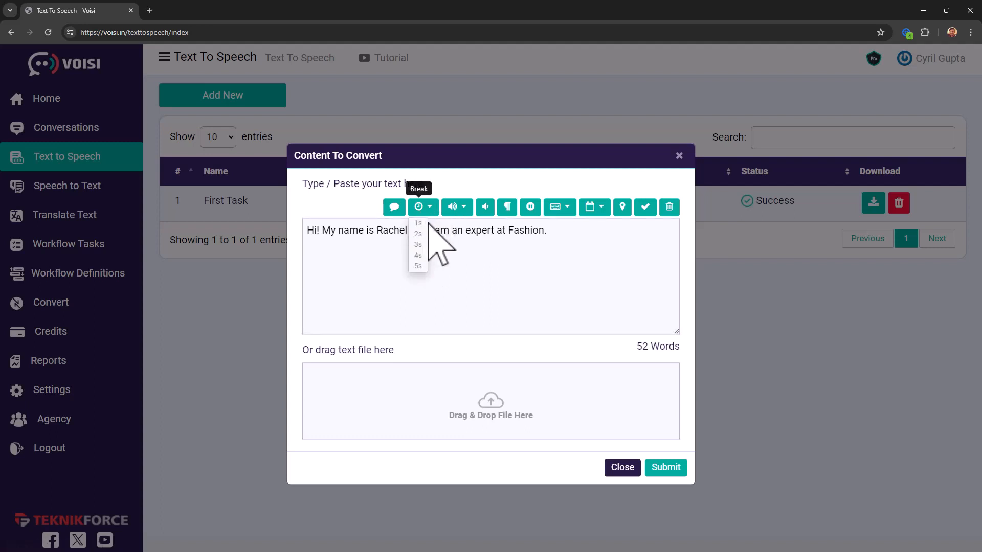
mouse_move(428, 211)
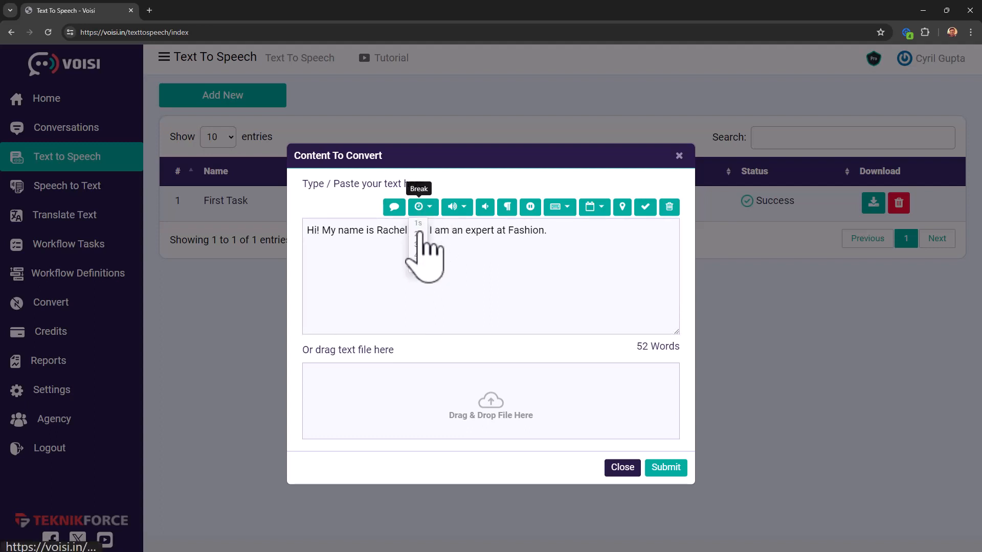
mouse_move(460, 230)
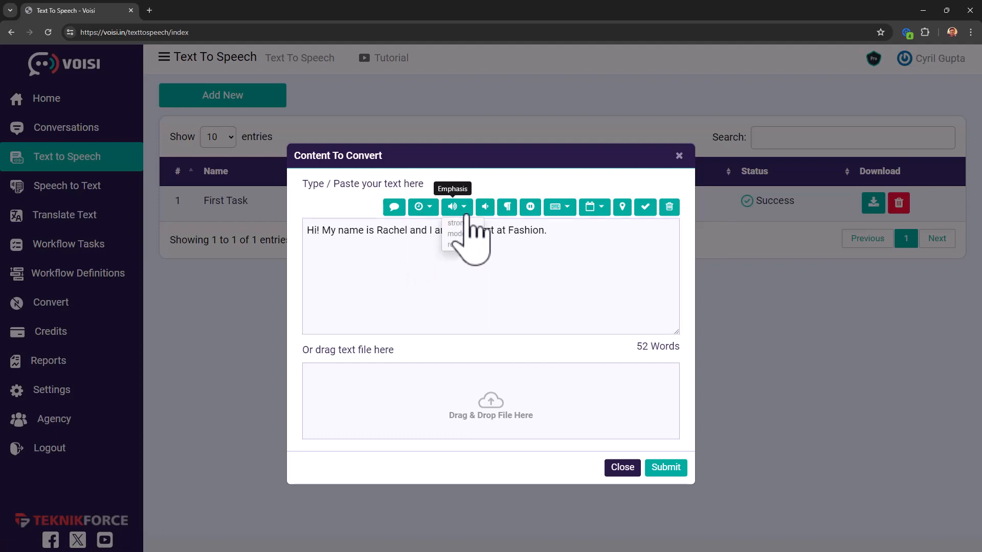
Apply the Whispering effect to the word "Fashion." at the end of the content text.
drag(547, 232, 475, 243)
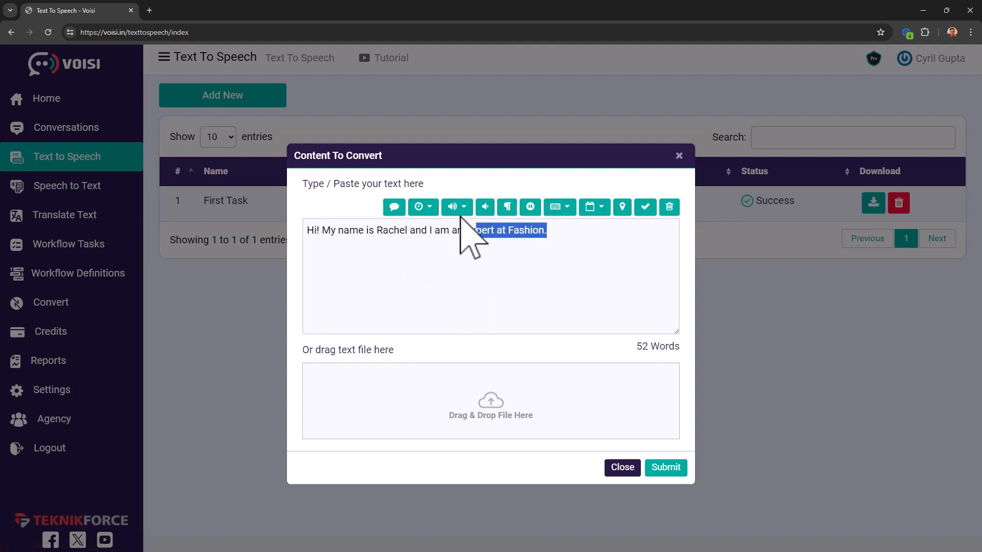
click(537, 236)
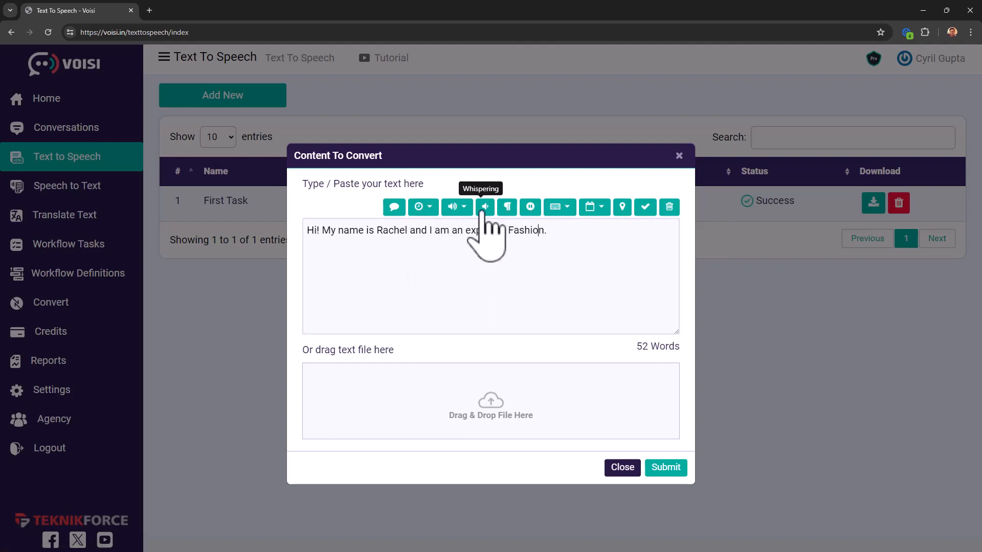
drag(548, 233, 506, 237)
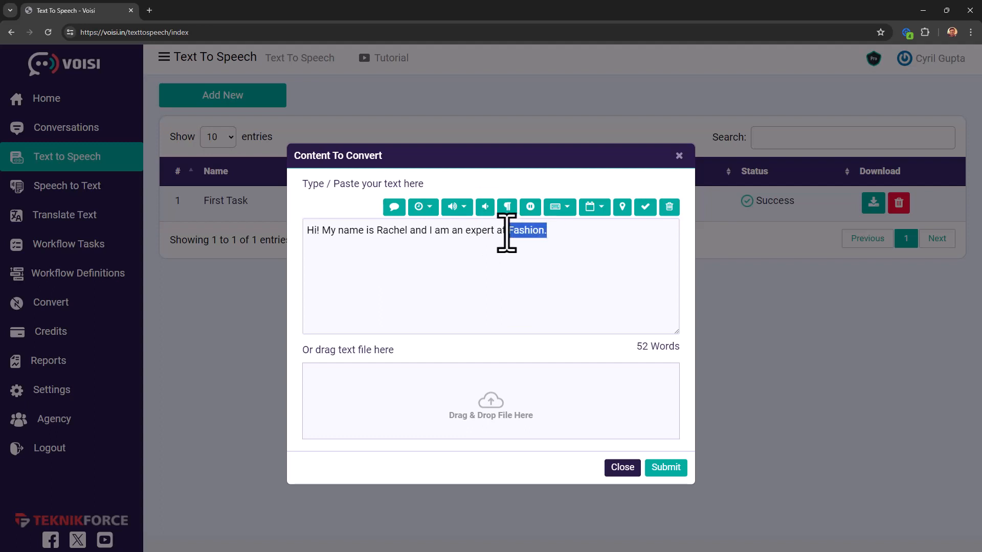
click(485, 208)
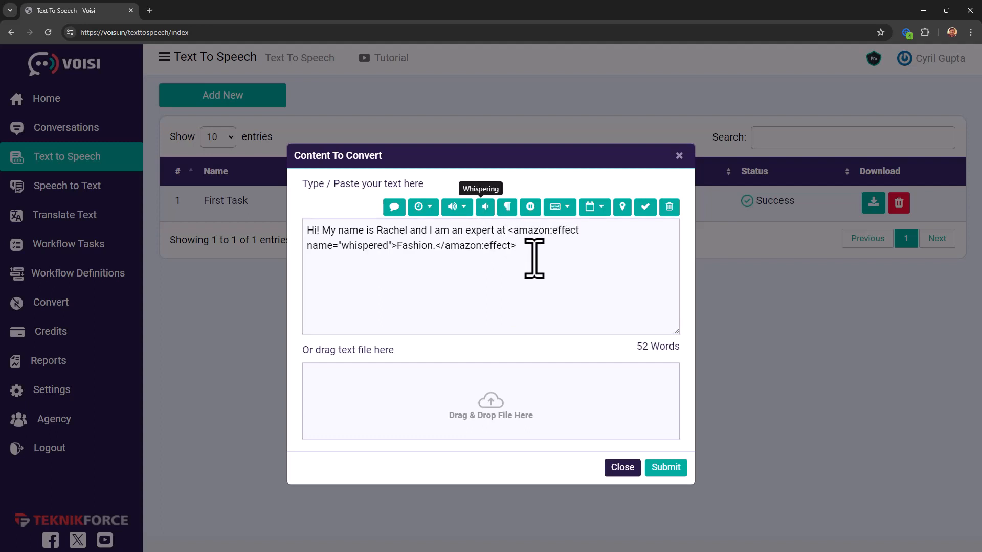
Remove the whispering markup from the content text and restore its ending as plain "Fashion.".
click(524, 246)
key(ctrl+z)
key(ctrl+z)
key(ctrl+z)
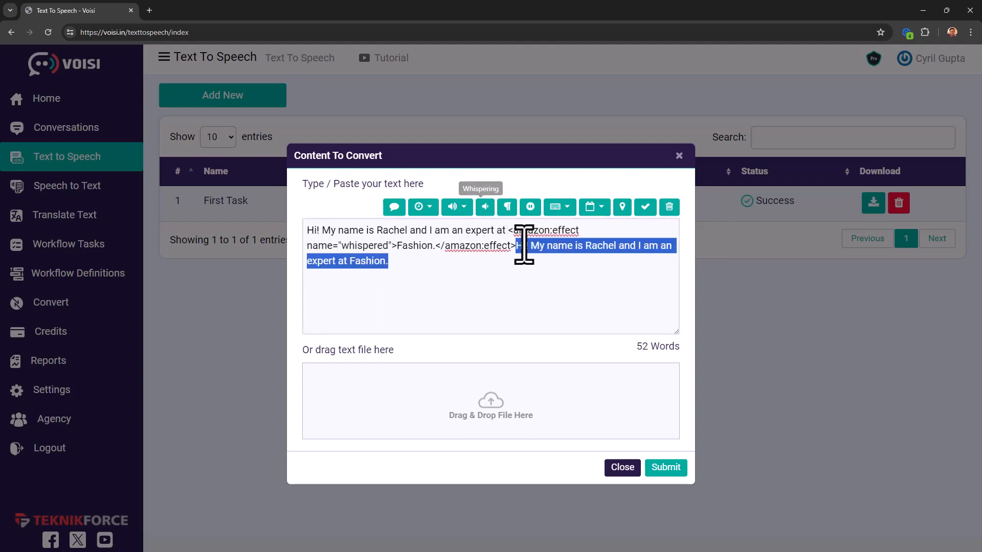
key(ctrl+z)
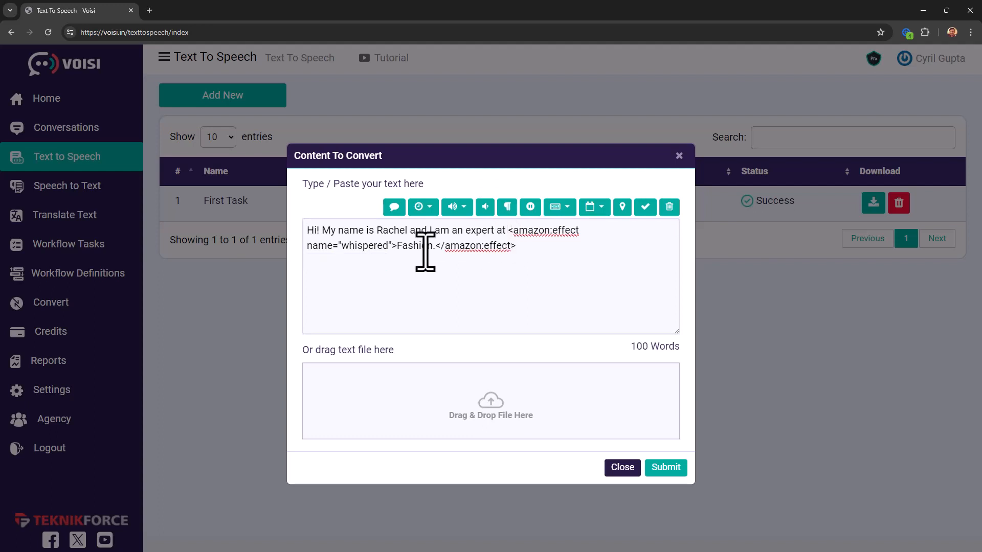
drag(509, 230, 566, 280)
text(Fashion)
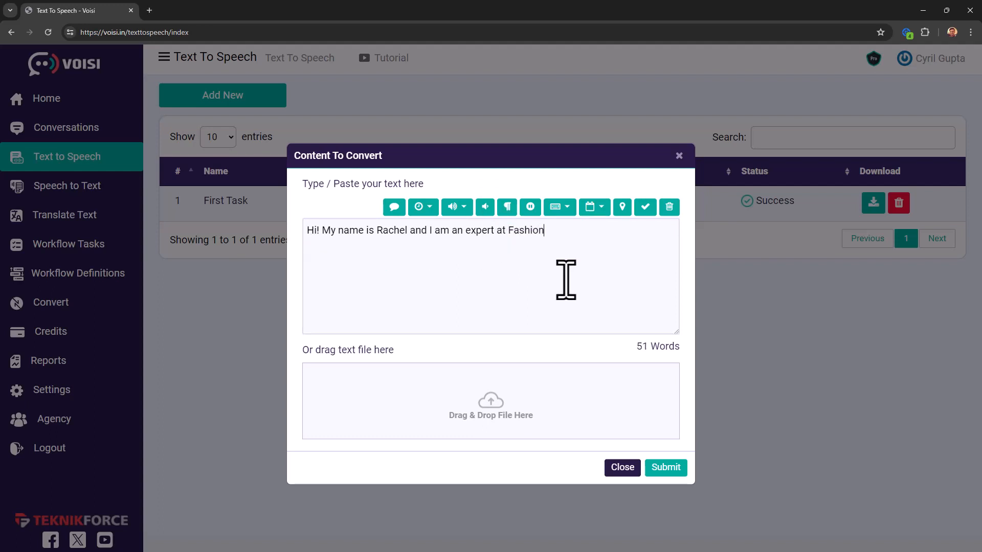
text(.)
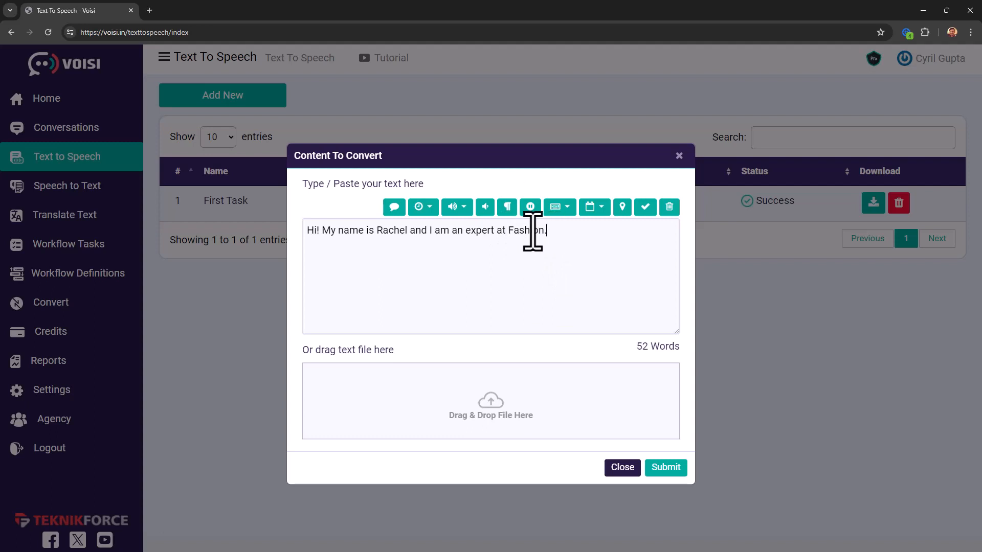
Review the Pause, Say-as and Date markup options available for the content text.
triple_click(404, 236)
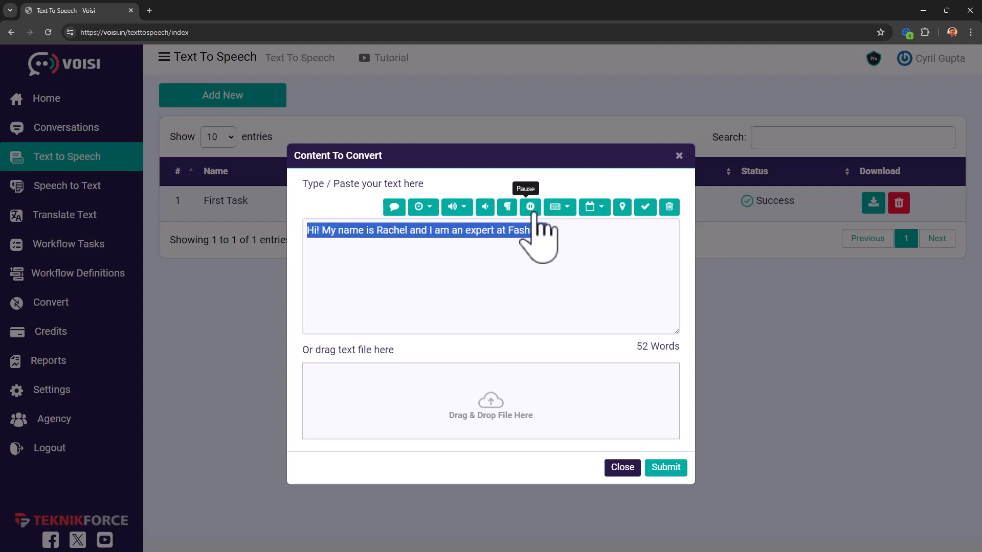
click(558, 209)
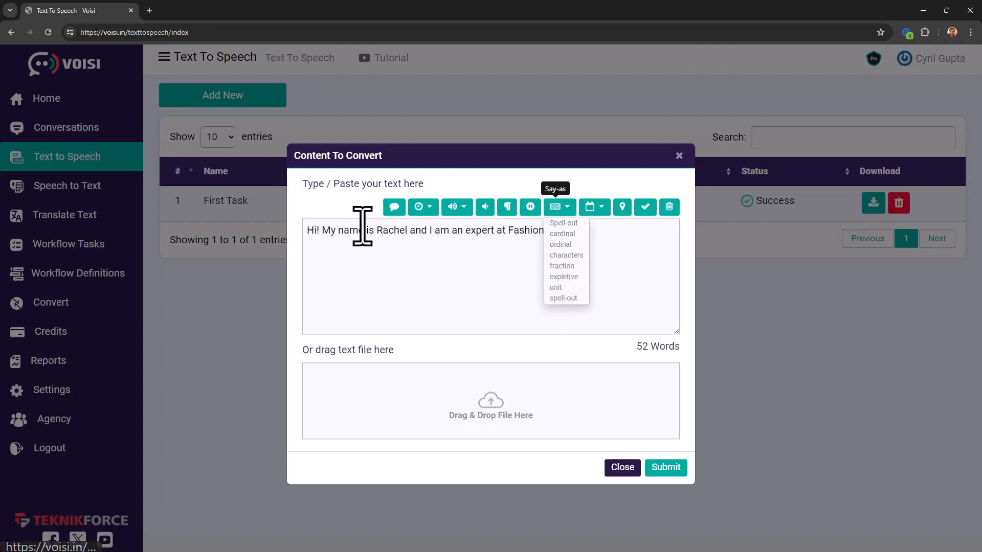
drag(602, 233, 548, 241)
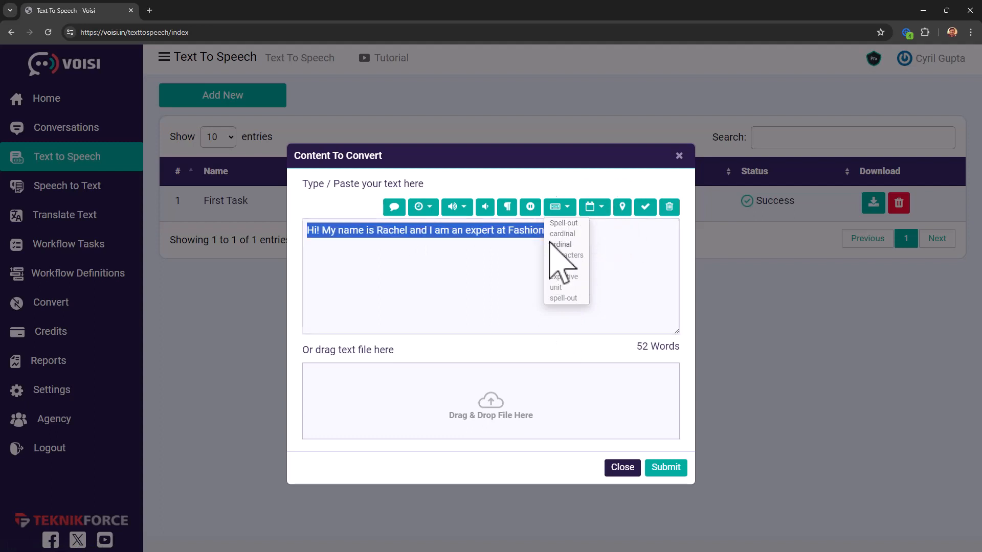
click(492, 238)
click(556, 232)
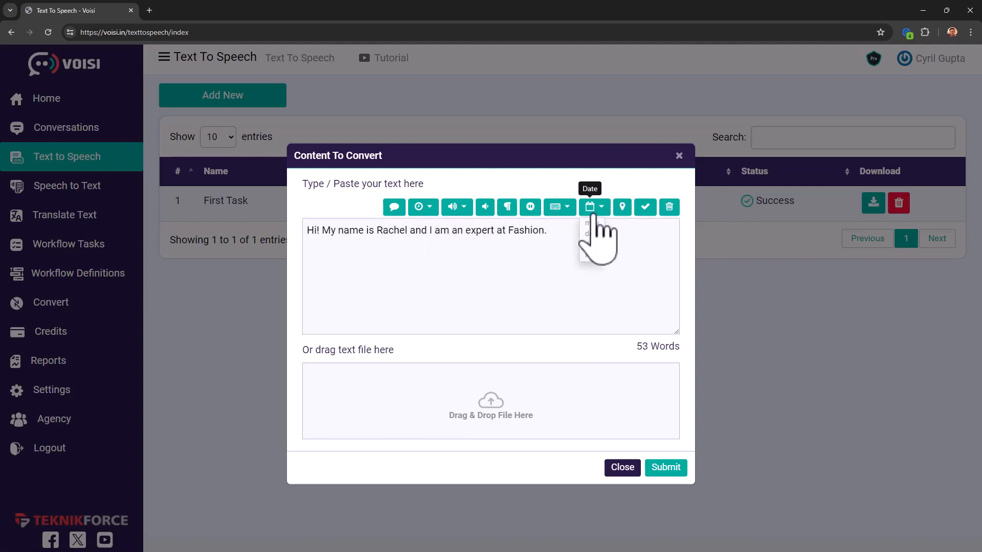
Look over the wording of the content text and submit the Test 02 task for conversion.
click(377, 243)
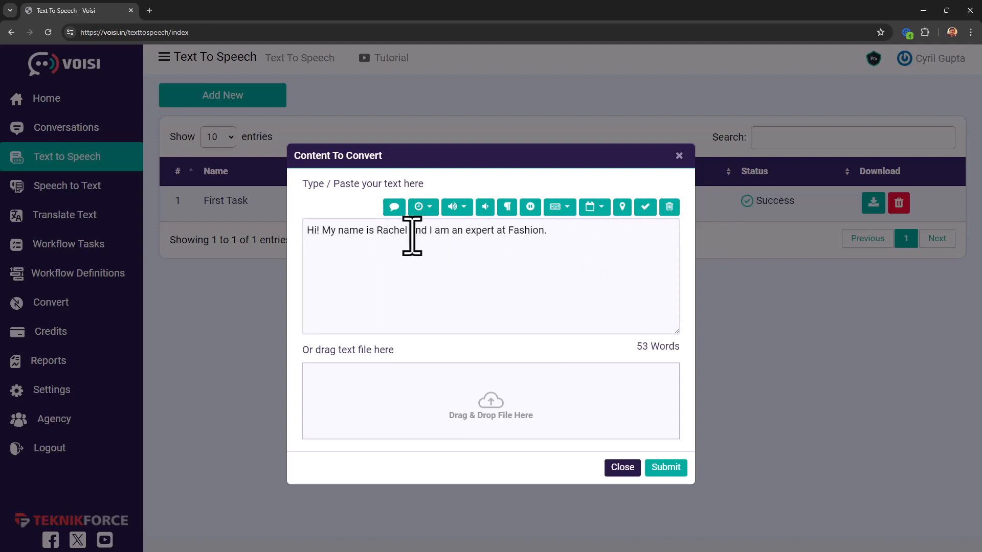
drag(412, 236, 499, 237)
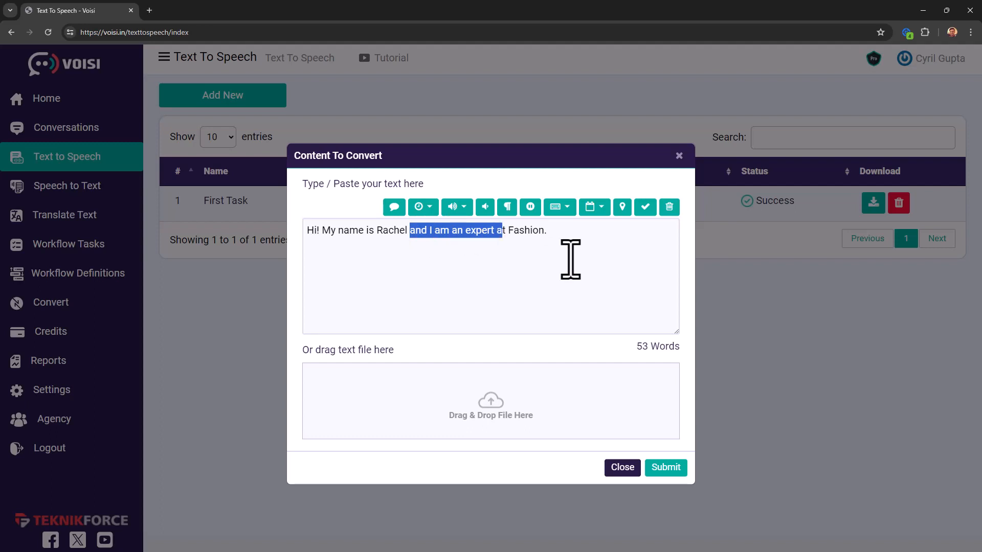
drag(569, 259, 370, 236)
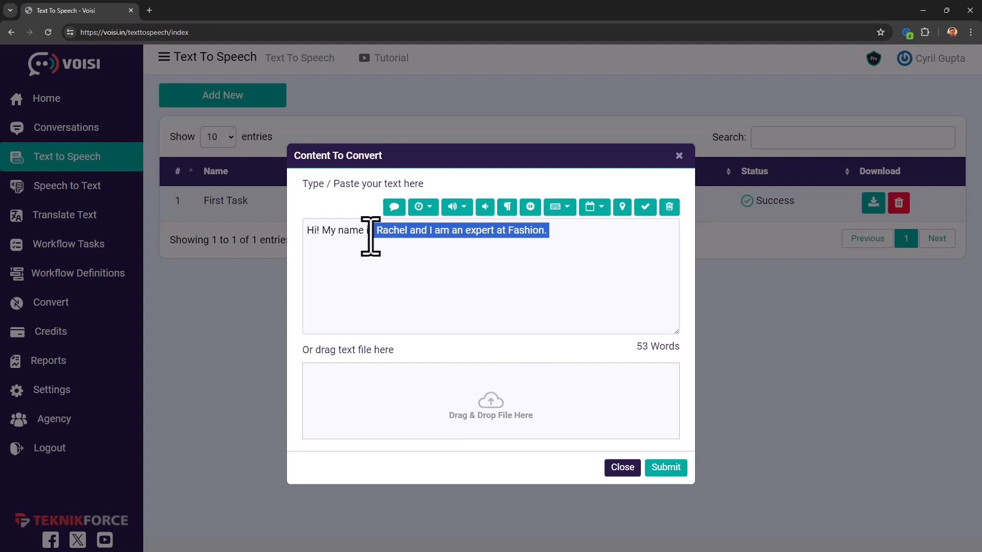
click(412, 291)
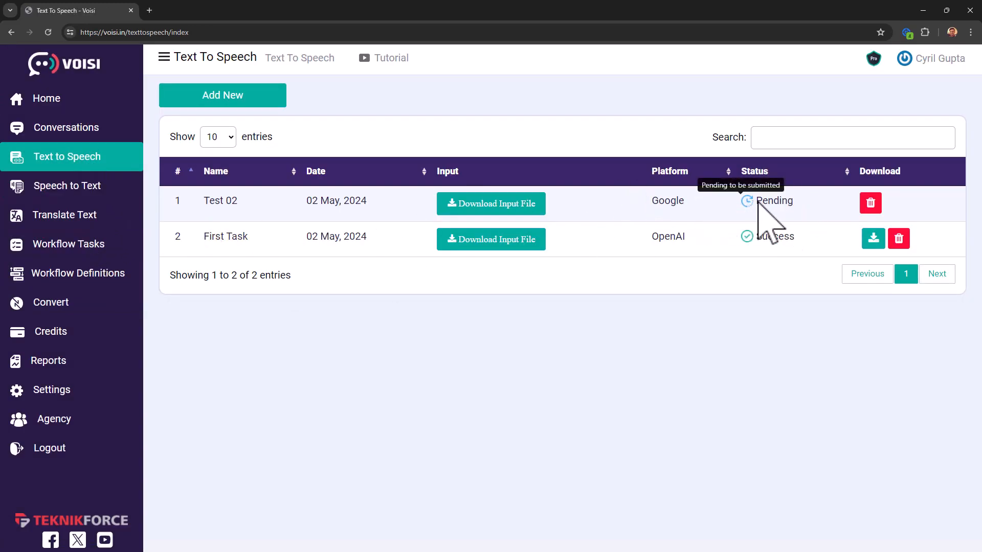
Open the Friends Convo 01 conversation to check the progress of its individual dialogs.
click(75, 132)
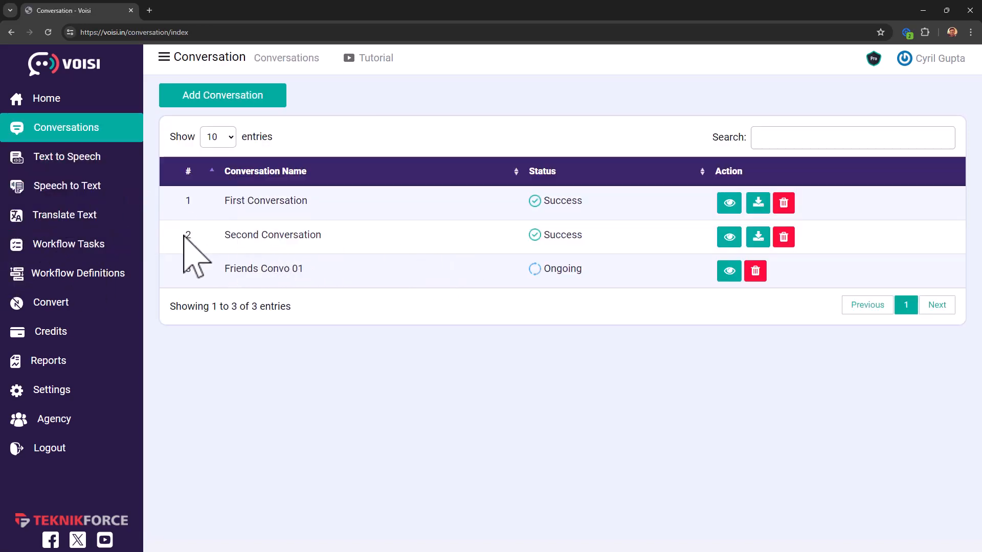
click(731, 272)
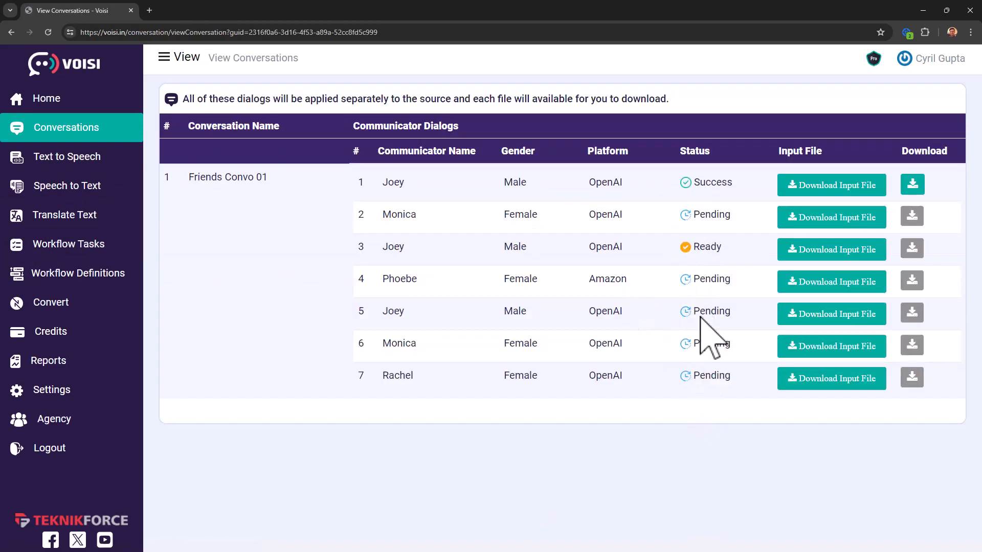
Start a new speech-to-text task named "Test 03" using Open AI with English as the audio language, and continue to the audio upload.
click(93, 194)
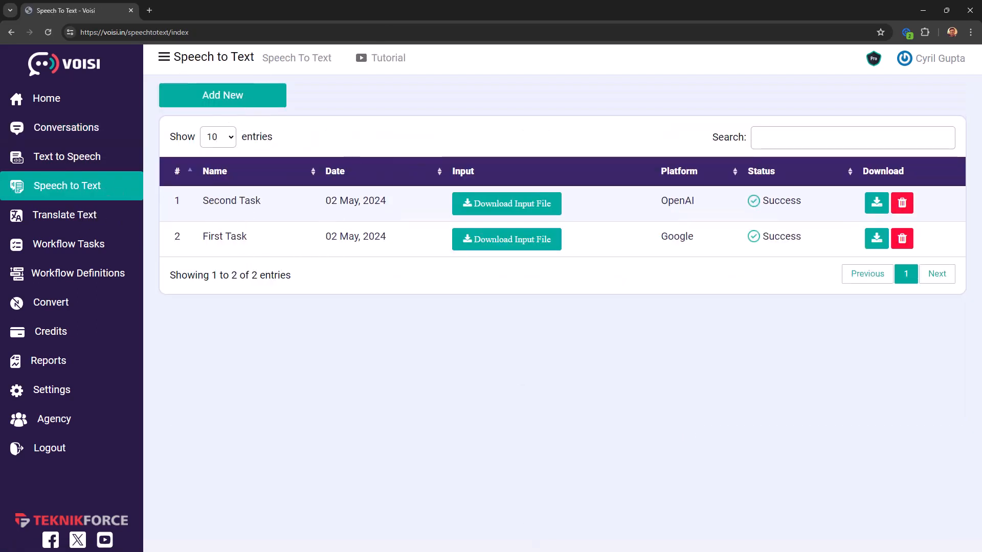
click(270, 102)
text(Test 03)
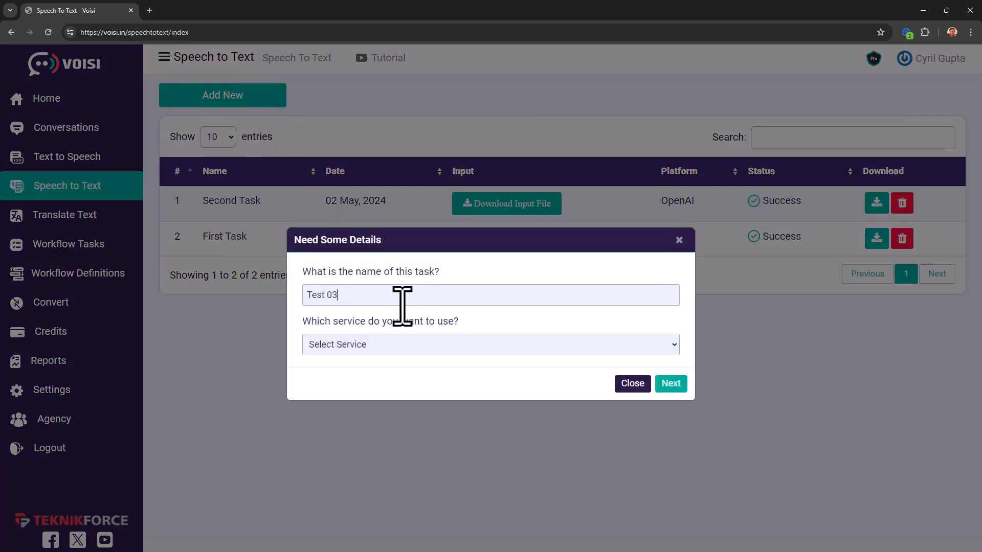
click(403, 346)
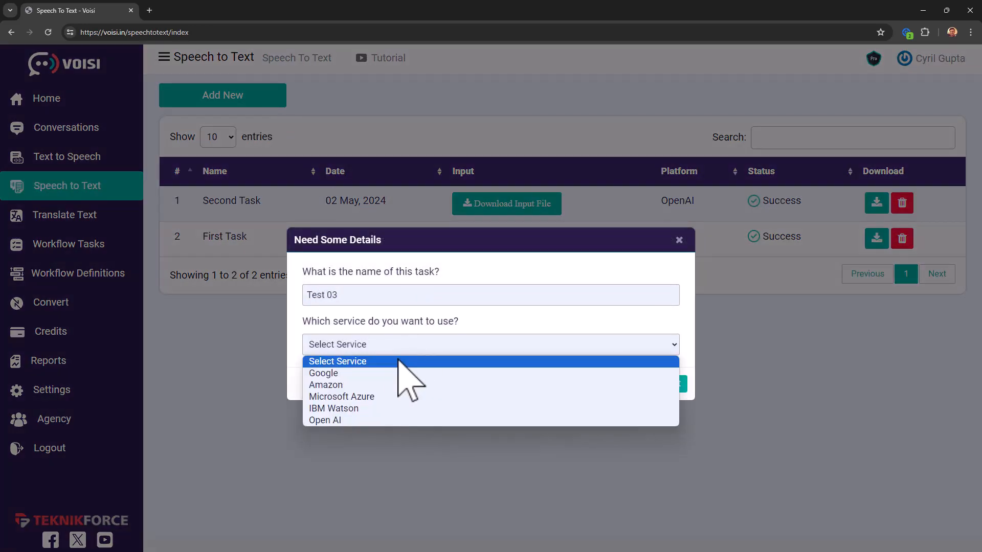
click(348, 420)
click(377, 369)
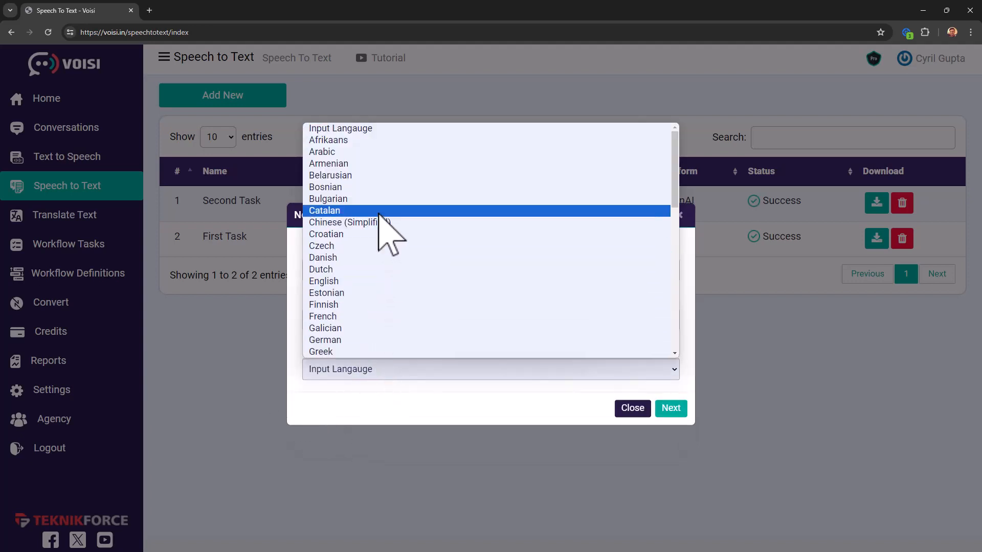
click(340, 280)
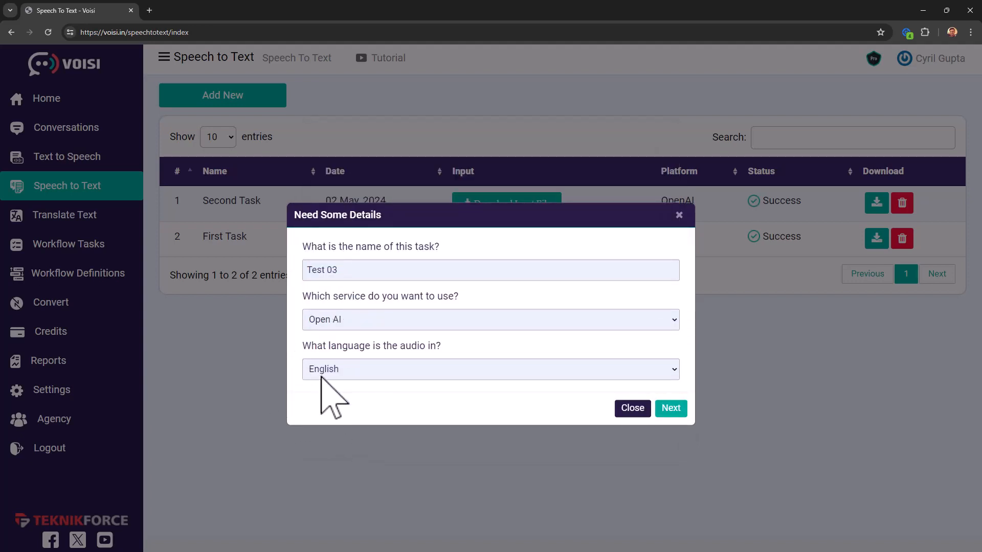
click(671, 408)
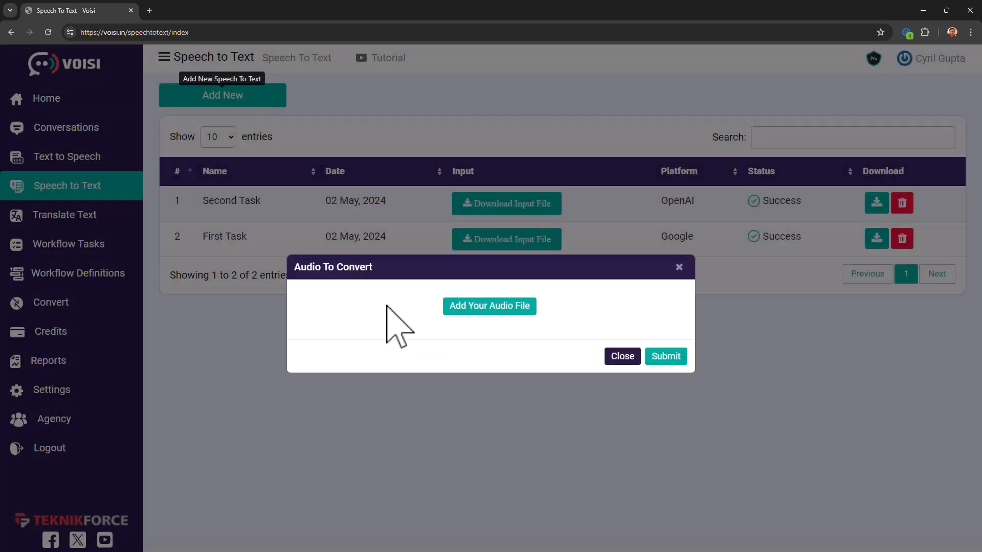
Add test.mp3 from the Downloads folder as the task's audio file and submit the task.
click(465, 309)
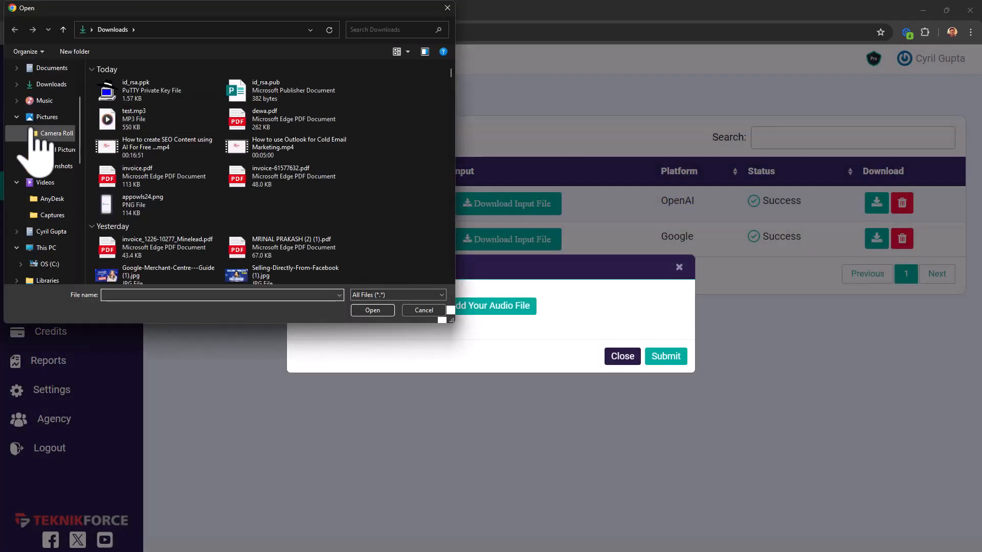
click(51, 84)
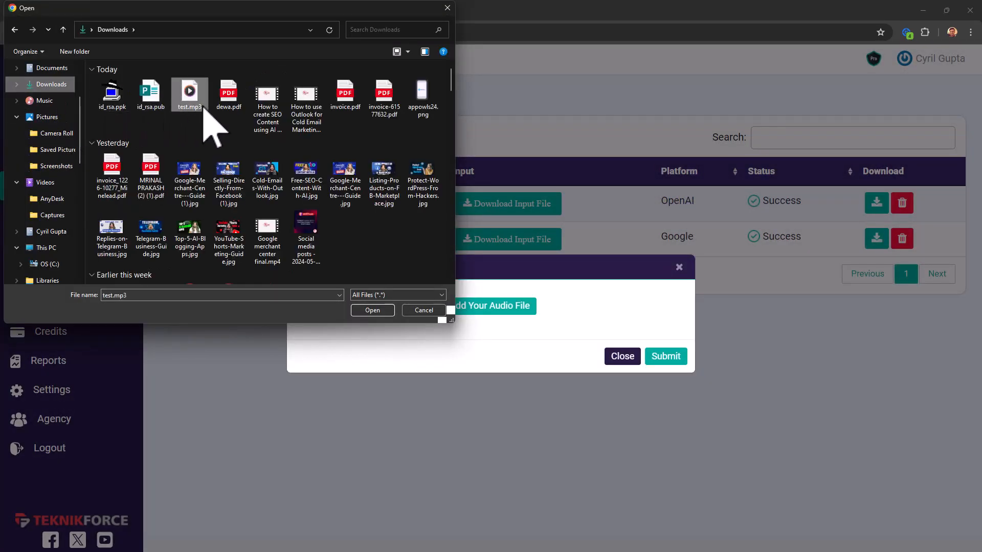
double_click(189, 94)
drag(510, 322, 639, 340)
click(640, 340)
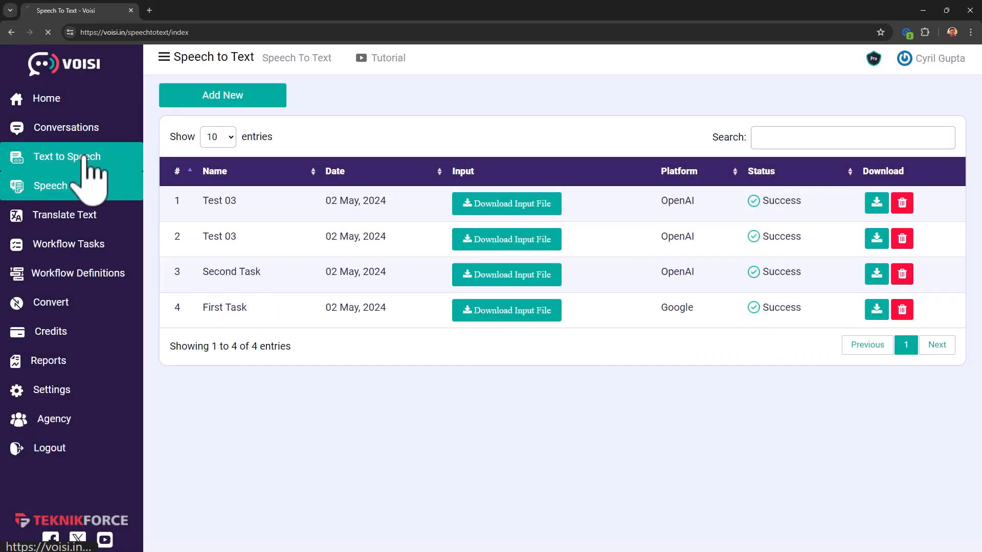
Play the generated audio of the Test 02 text-to-speech task and return to the task list.
click(61, 156)
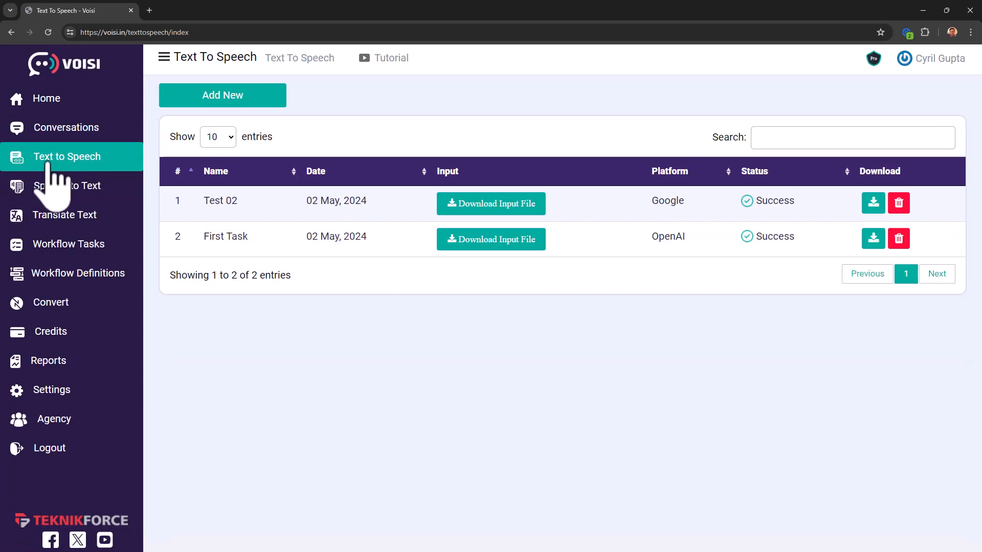
double_click(222, 205)
click(270, 209)
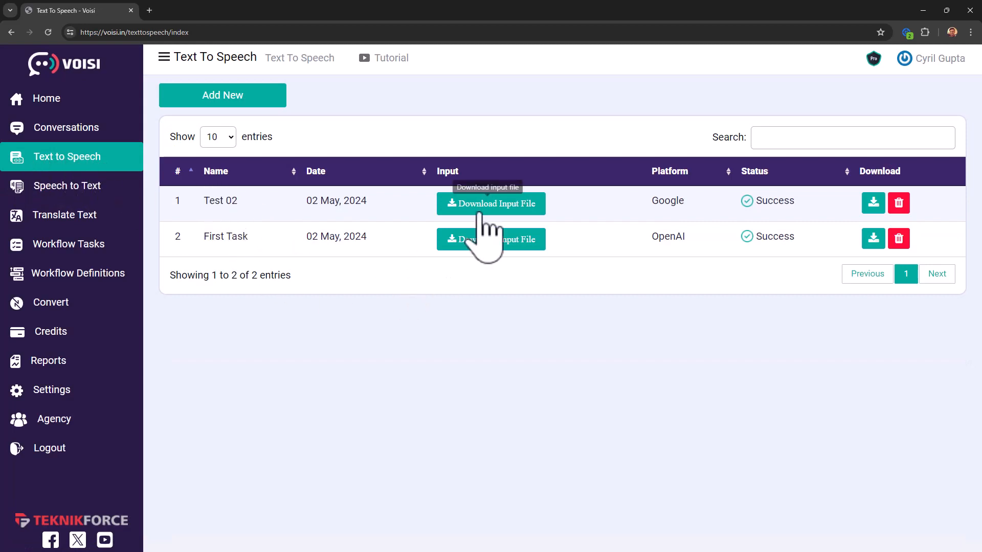
click(873, 204)
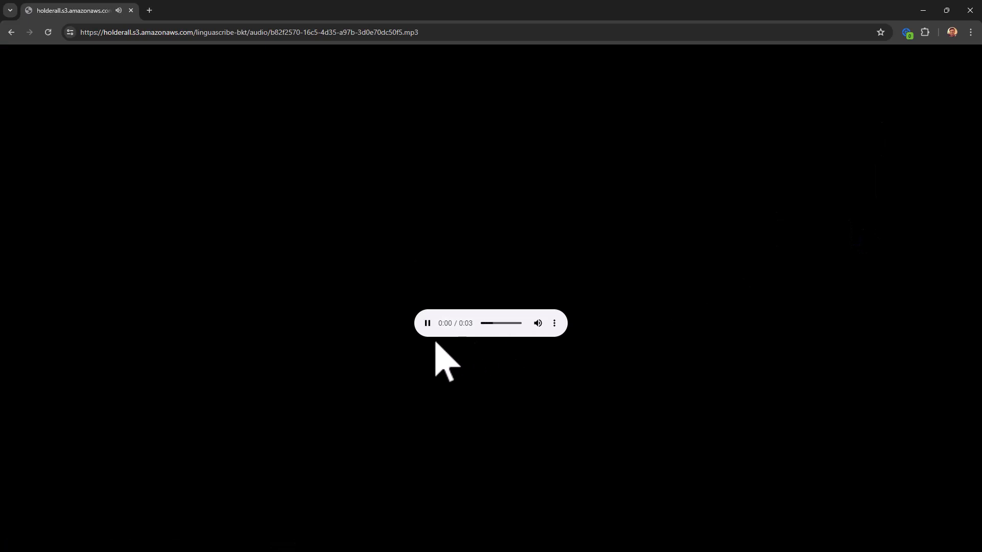
click(15, 35)
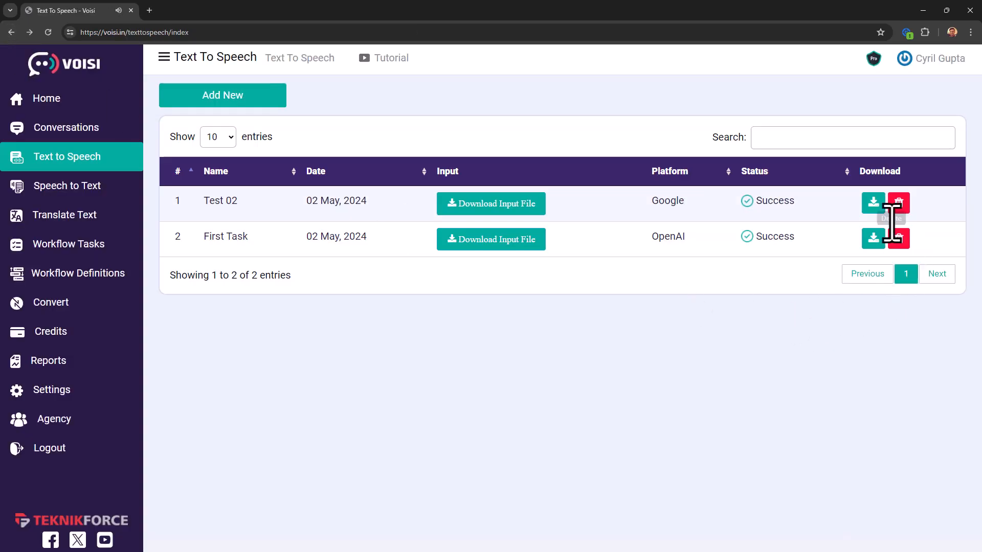
Download the transcript of the first-listed Test 03 speech-to-text task and open the downloaded text file.
right_click(872, 201)
click(530, 388)
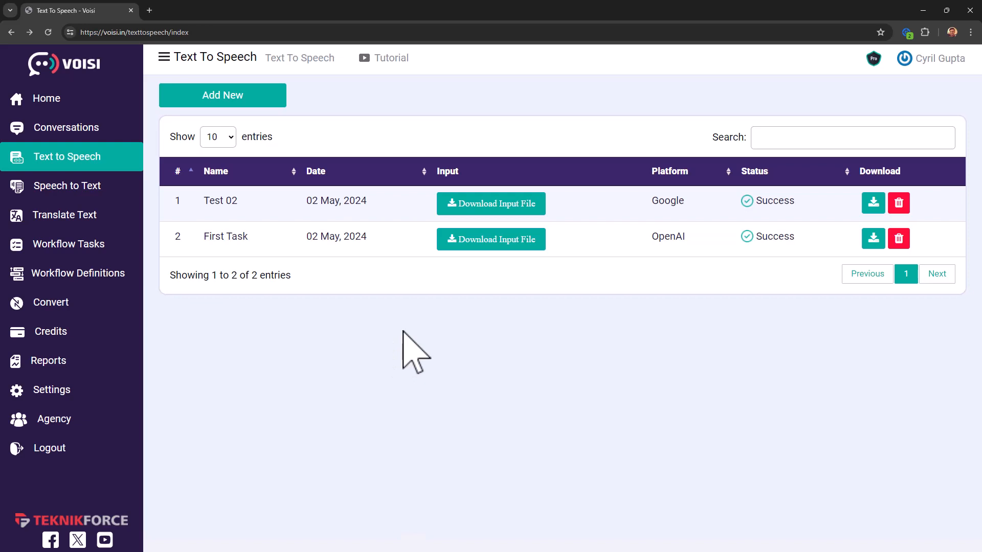
click(76, 186)
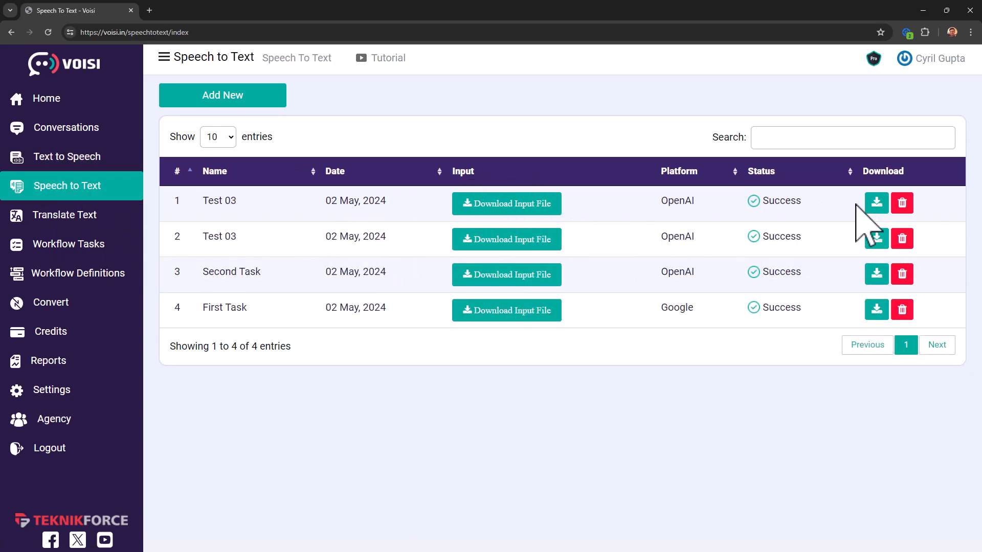
click(876, 204)
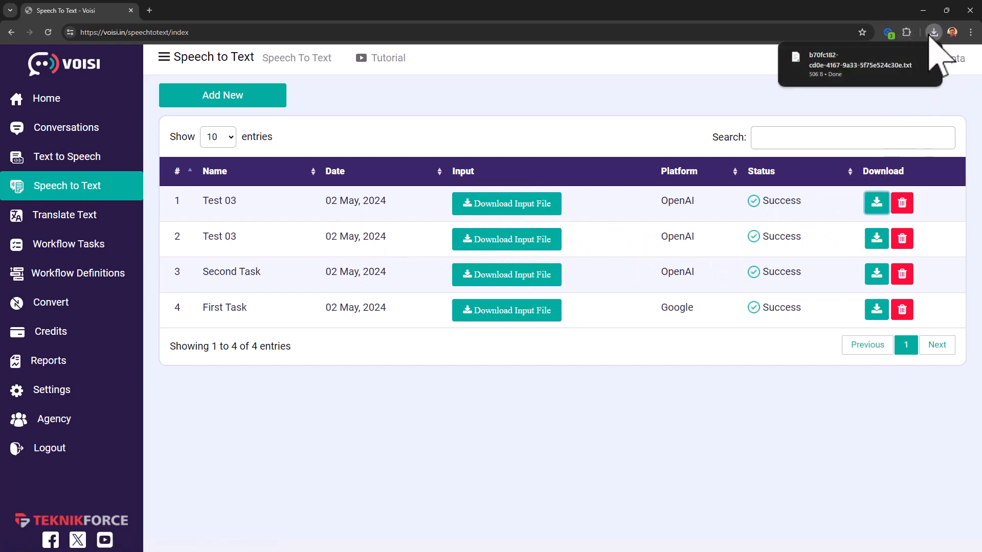
click(933, 36)
click(934, 33)
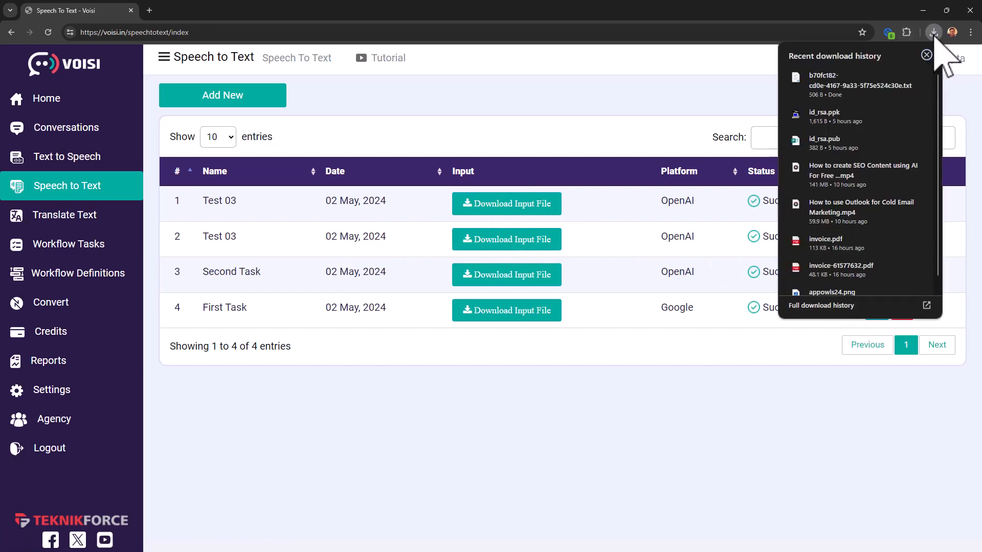
click(886, 90)
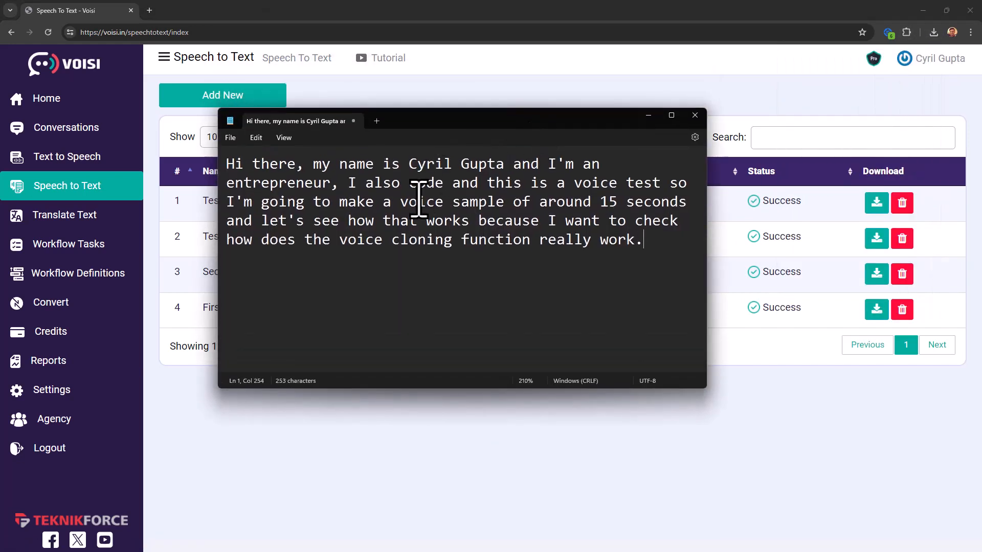
Read through the transcript to examine how accurately the speech was converted, and put the text window away.
drag(313, 163, 427, 205)
click(621, 302)
click(428, 205)
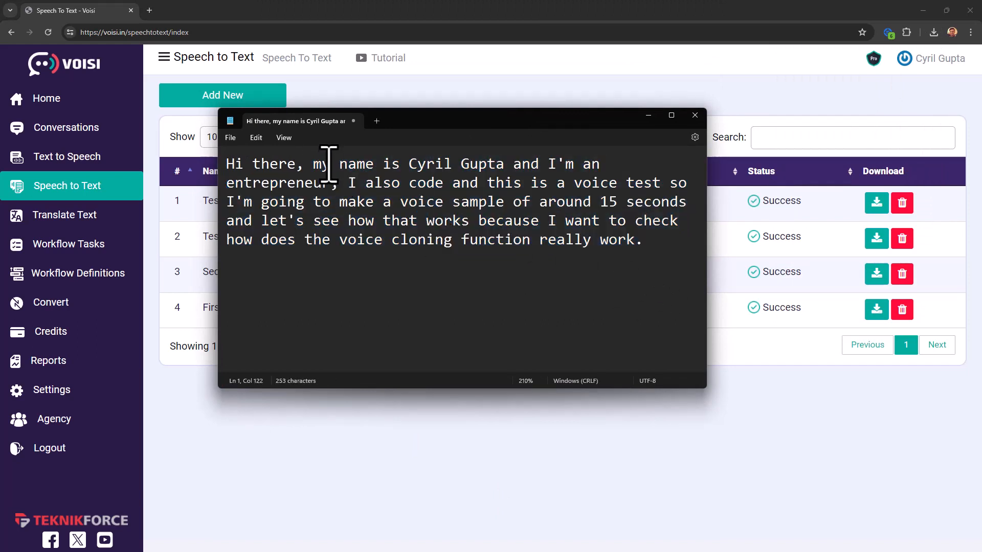
mouse_move(332, 162)
mouse_down()
mouse_move(423, 266)
mouse_move(453, 274)
mouse_up()
click(453, 274)
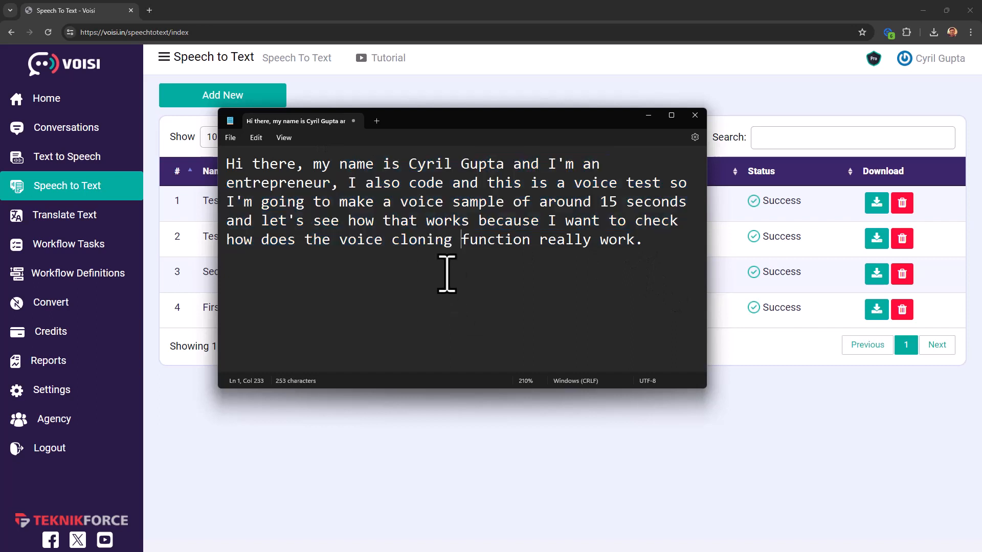
drag(407, 170, 508, 170)
click(508, 173)
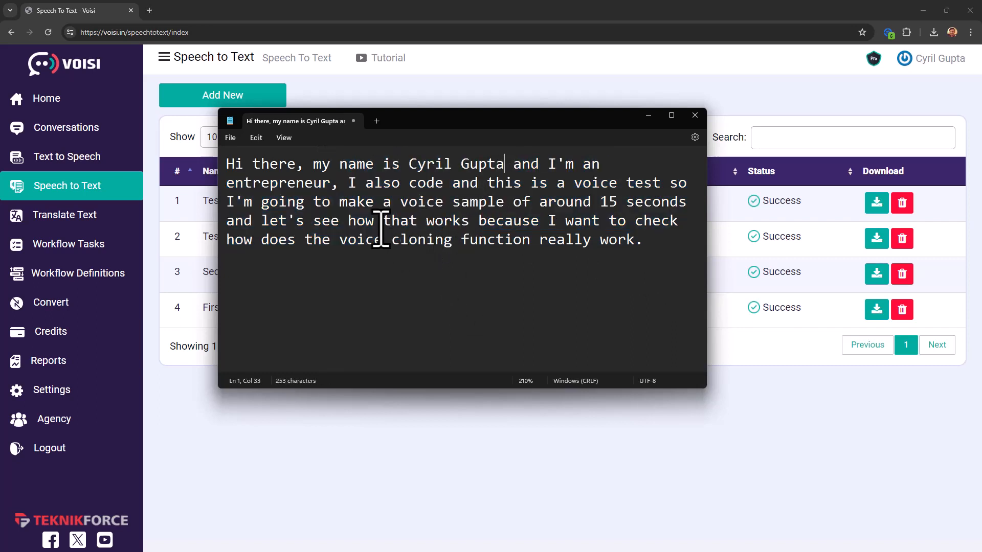
drag(360, 184, 543, 285)
click(543, 274)
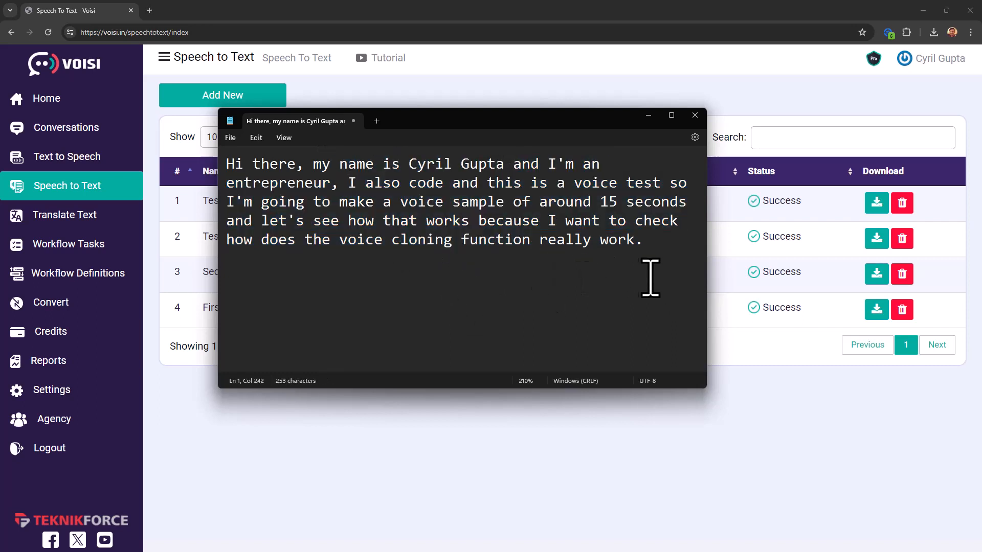
drag(654, 278, 533, 292)
click(322, 246)
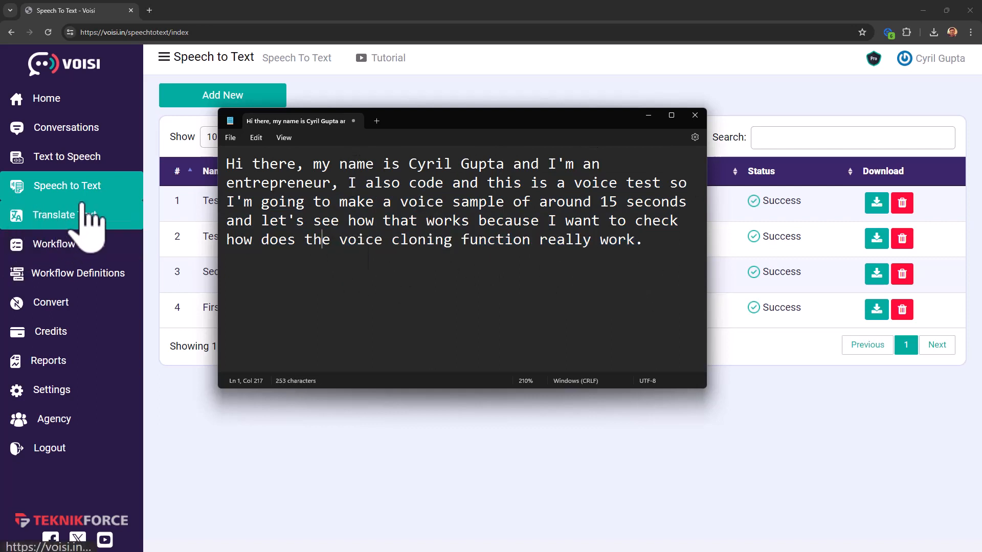
click(649, 117)
Start a new text translation task named "Test 04" using Google Translate.
click(109, 217)
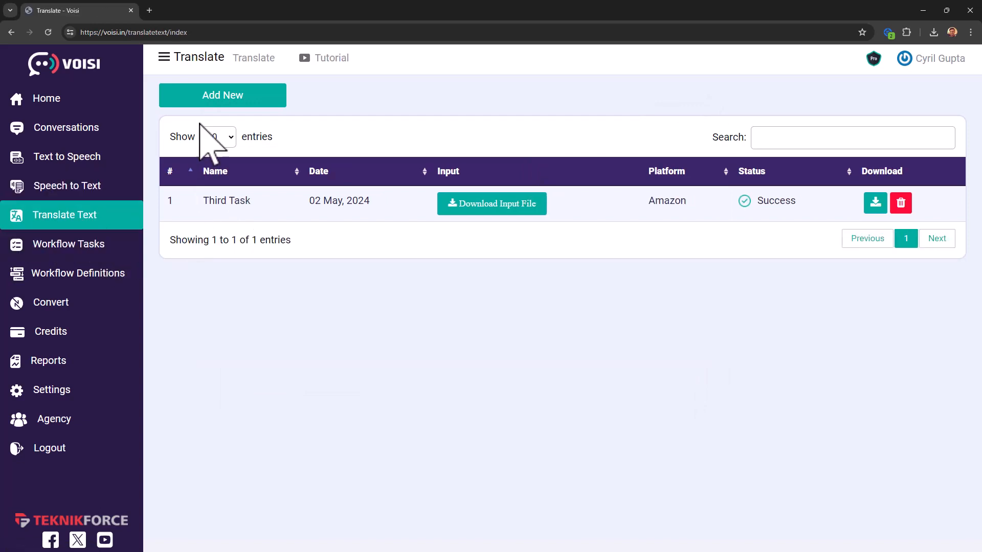
click(223, 97)
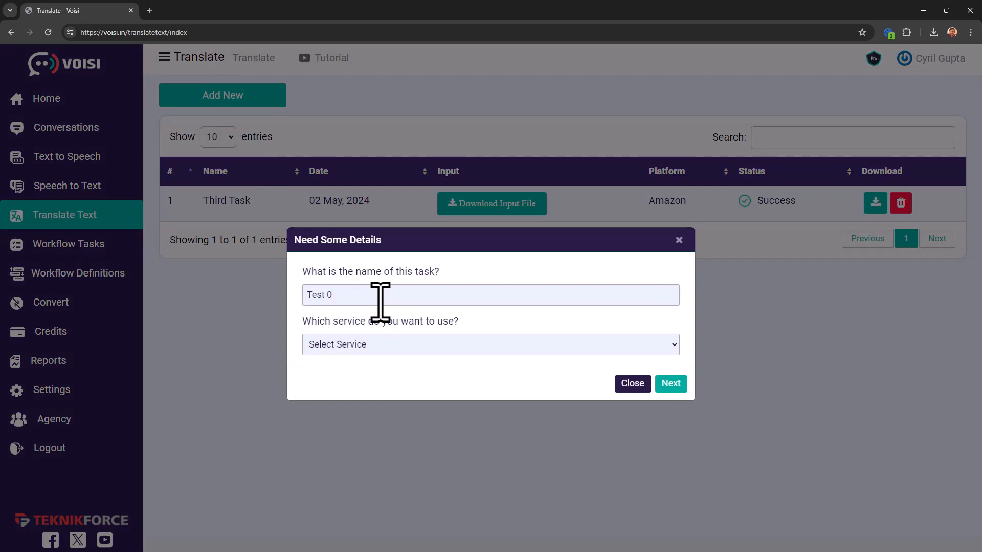
text(Test 04)
click(369, 346)
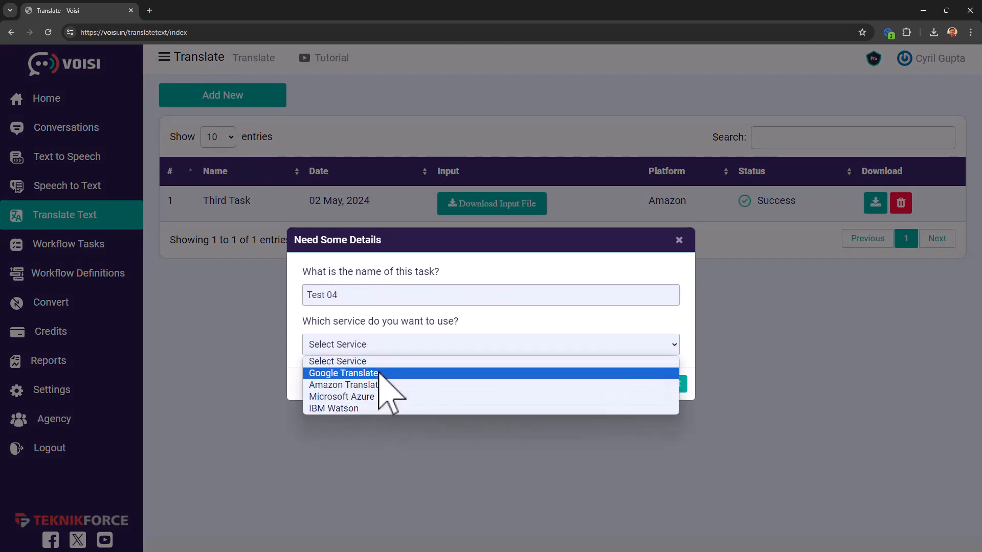
click(378, 374)
Set the task to translate from English to Hindi and continue to the content entry.
click(412, 344)
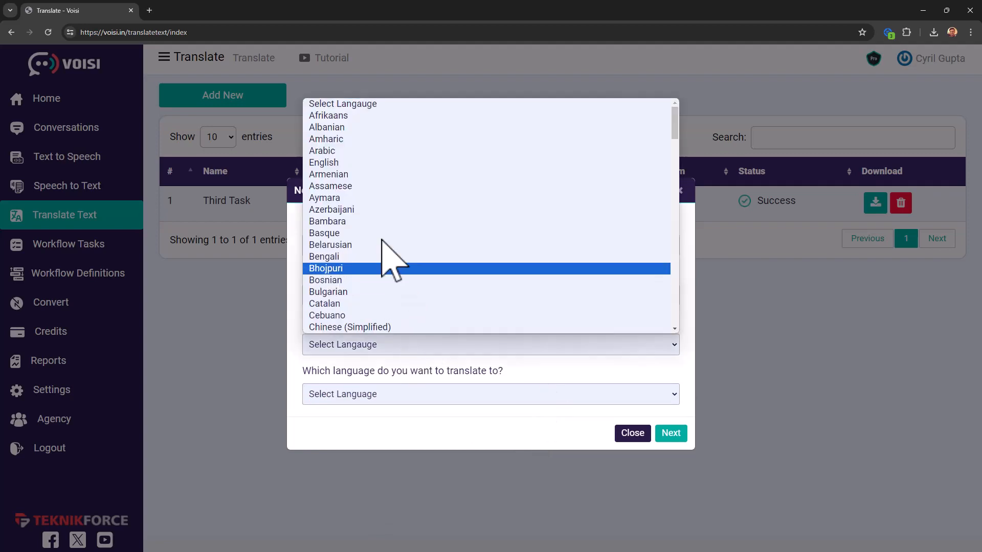
text(te)
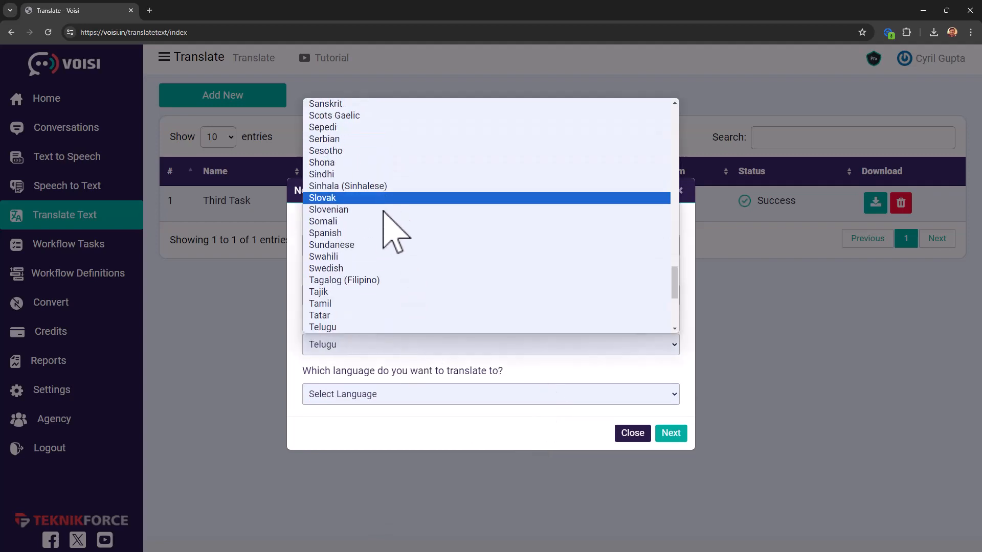
text(e)
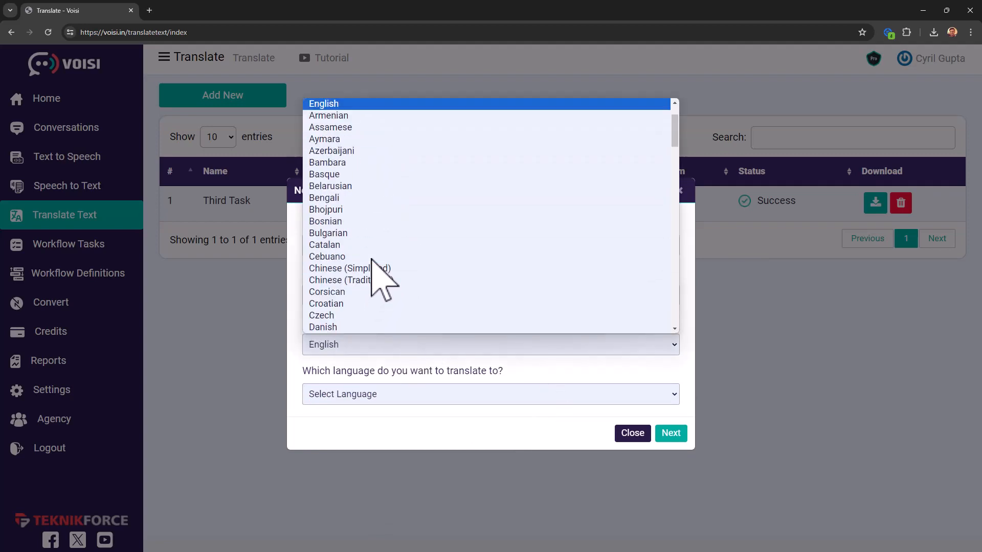
click(338, 104)
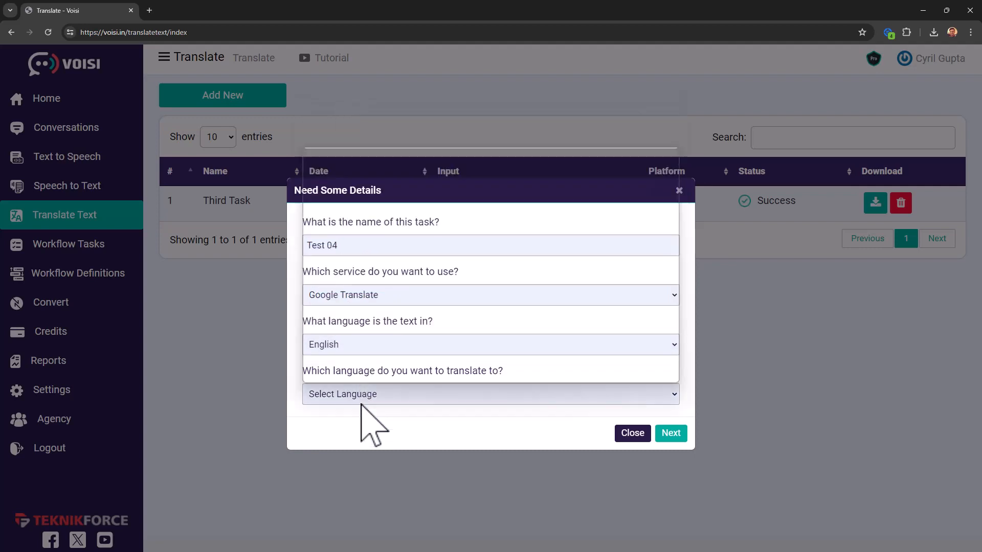
click(367, 393)
text(hi)
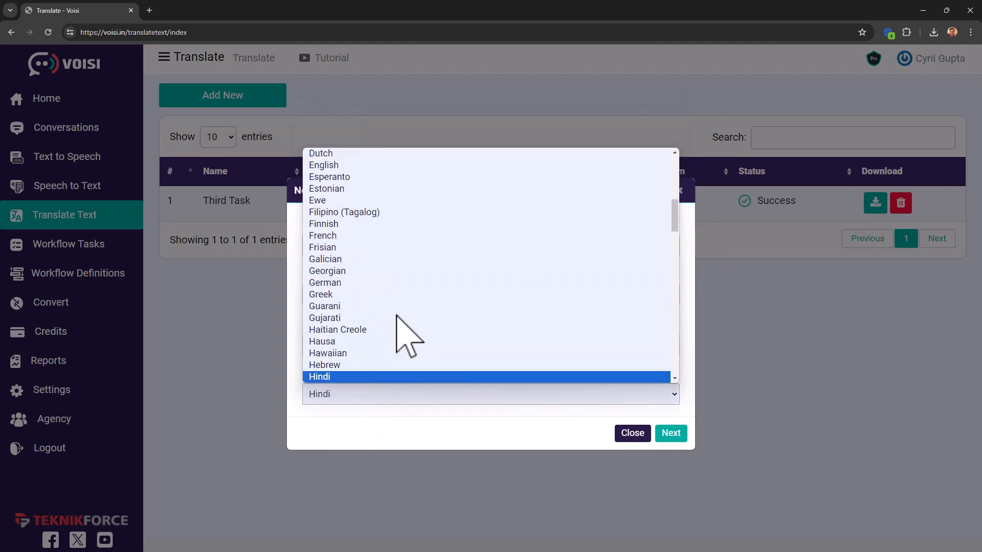
key(Return)
click(672, 434)
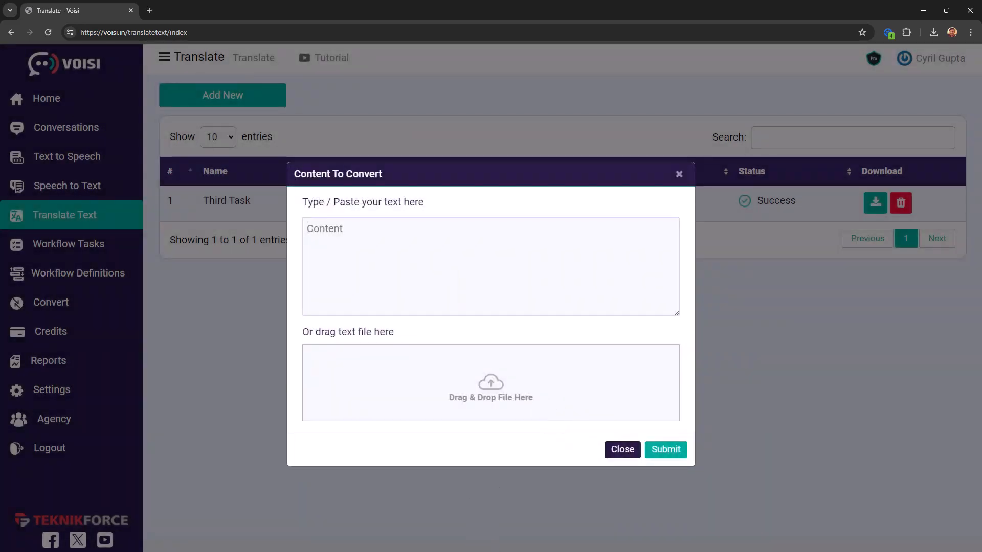
Enter "Hello! I am a computer programmer. What do you do?" as the content to translate and submit the task.
text(Hello! I am a computer programmer. What do you do?)
click(664, 451)
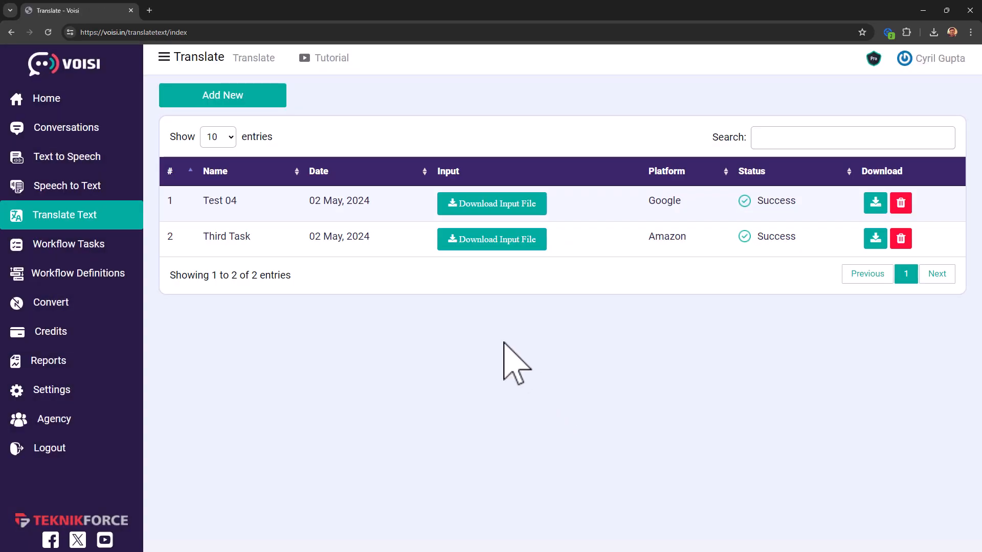
Download the Test 04 result, examine the Hindi translation in the text file, and put its window away.
click(876, 203)
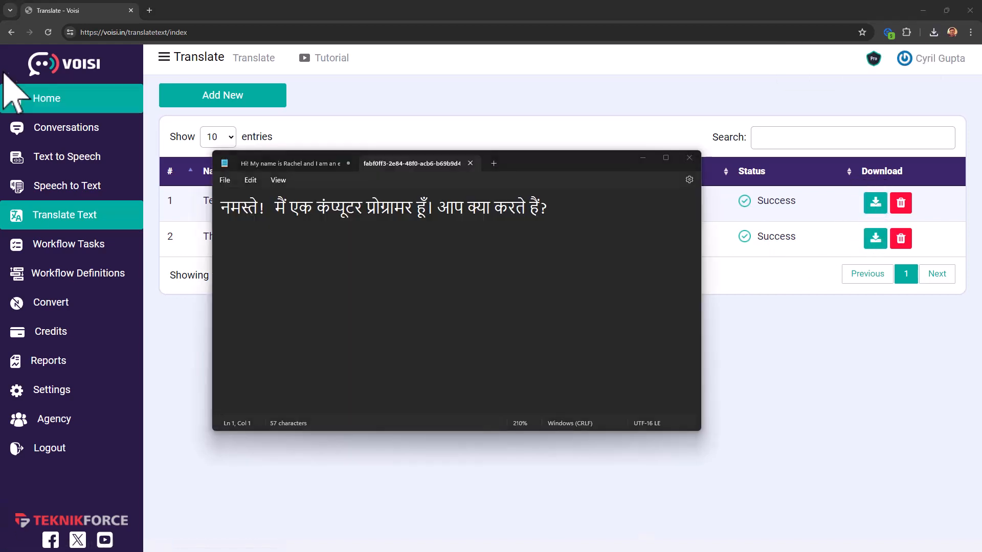
drag(230, 209, 263, 228)
click(546, 234)
click(263, 228)
triple_click(607, 219)
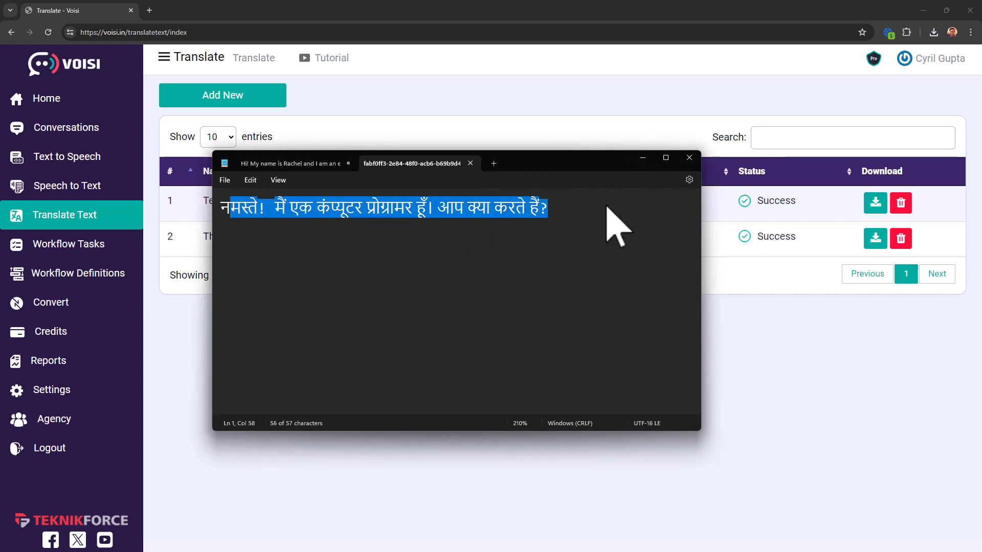
click(625, 225)
drag(624, 226, 267, 214)
click(537, 215)
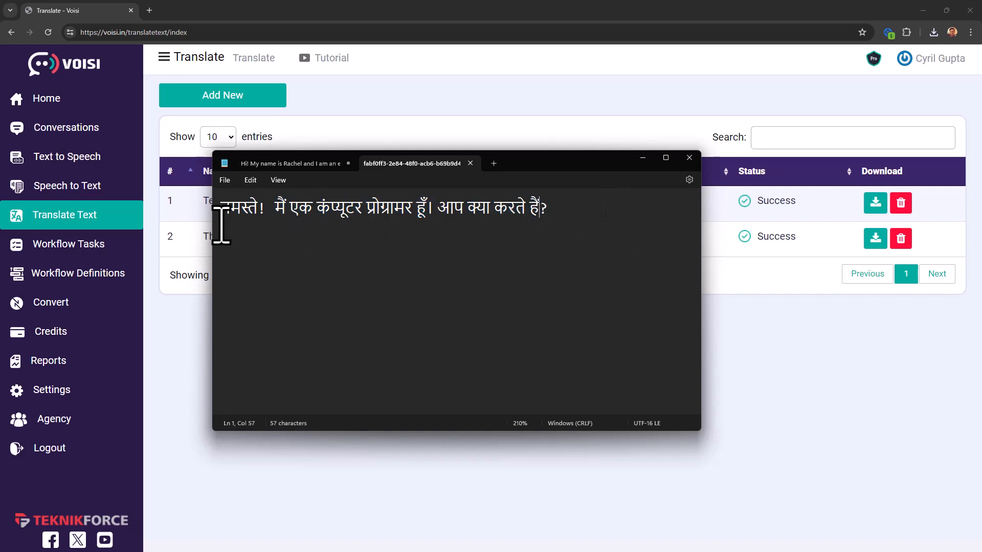
click(642, 160)
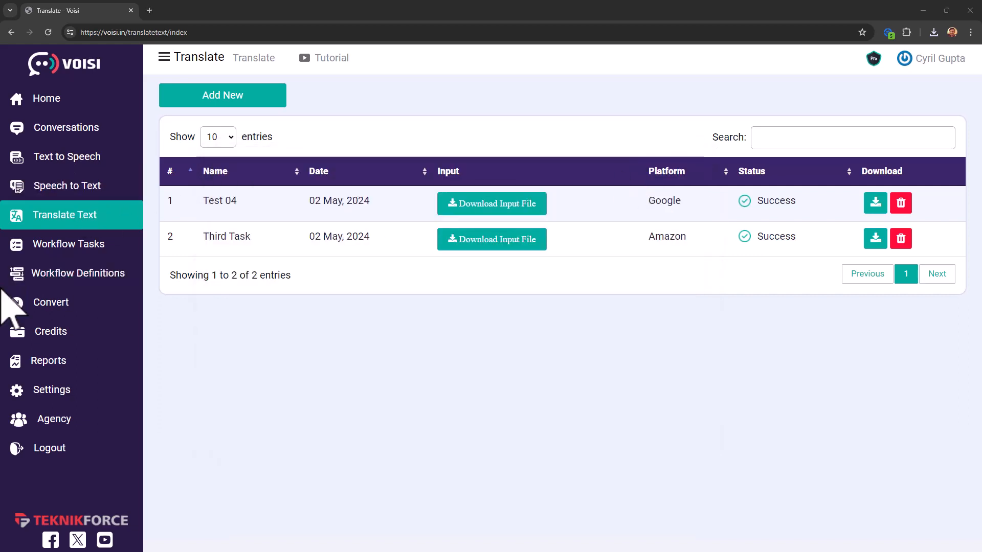
Add a workflow definition named "Hindi Podcast" with "I have Text" as the input type.
click(78, 274)
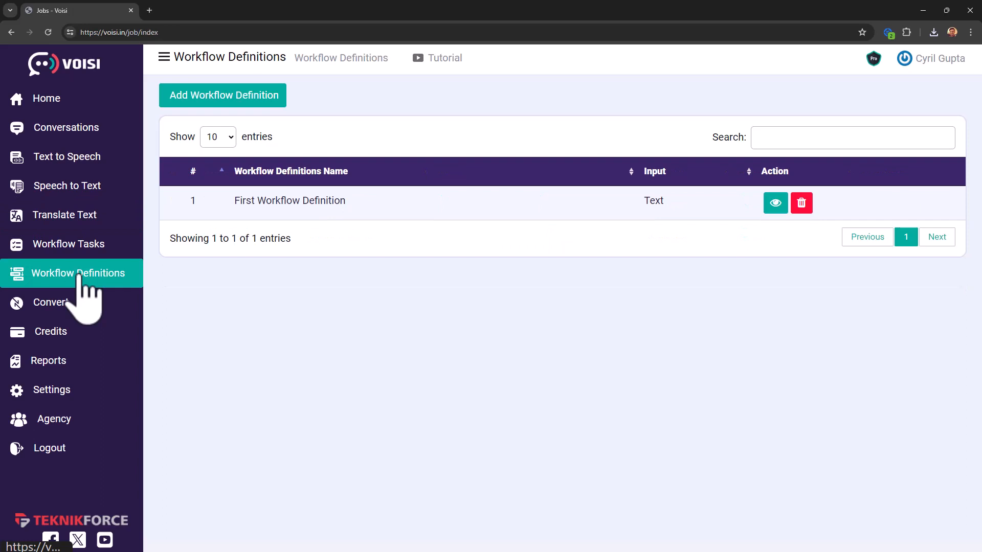
click(241, 97)
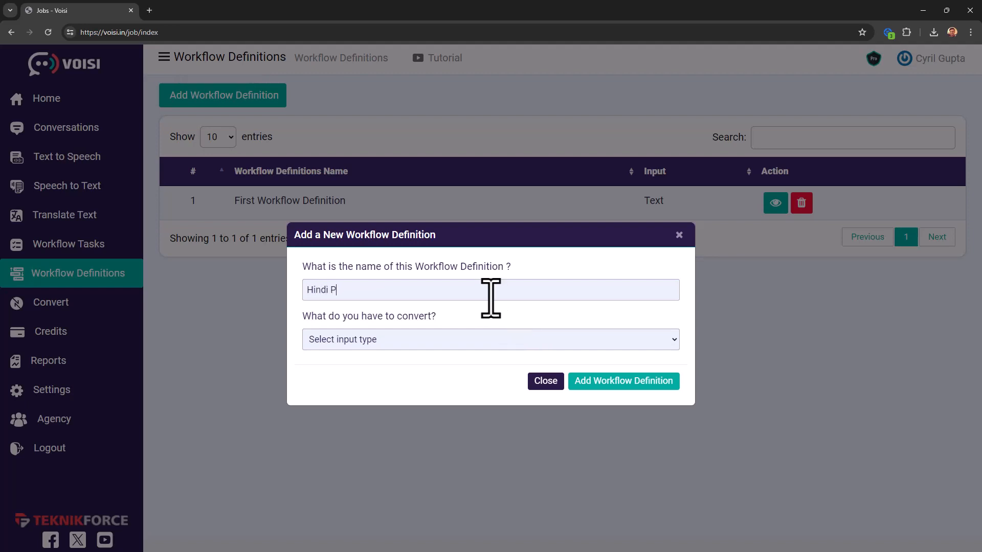
triple_click(491, 298)
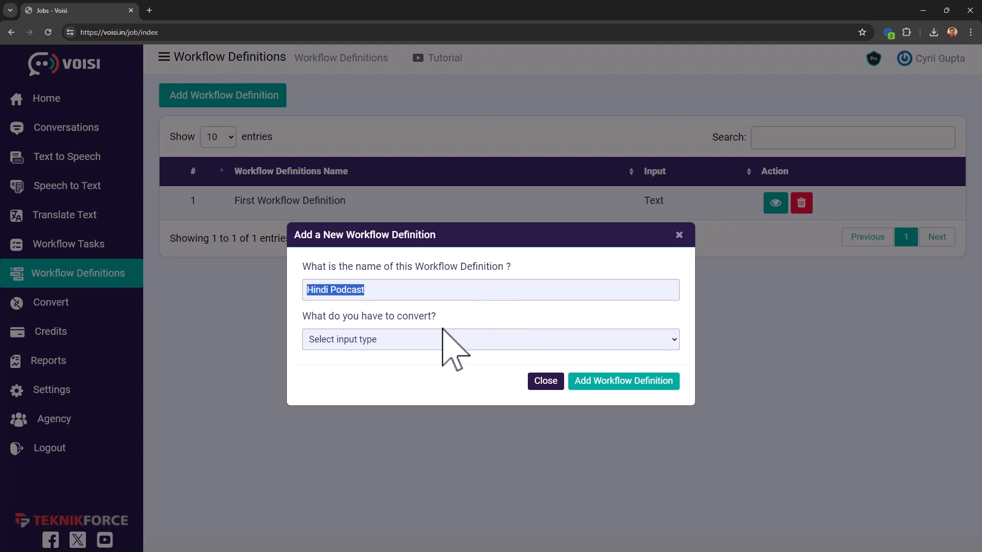
click(445, 340)
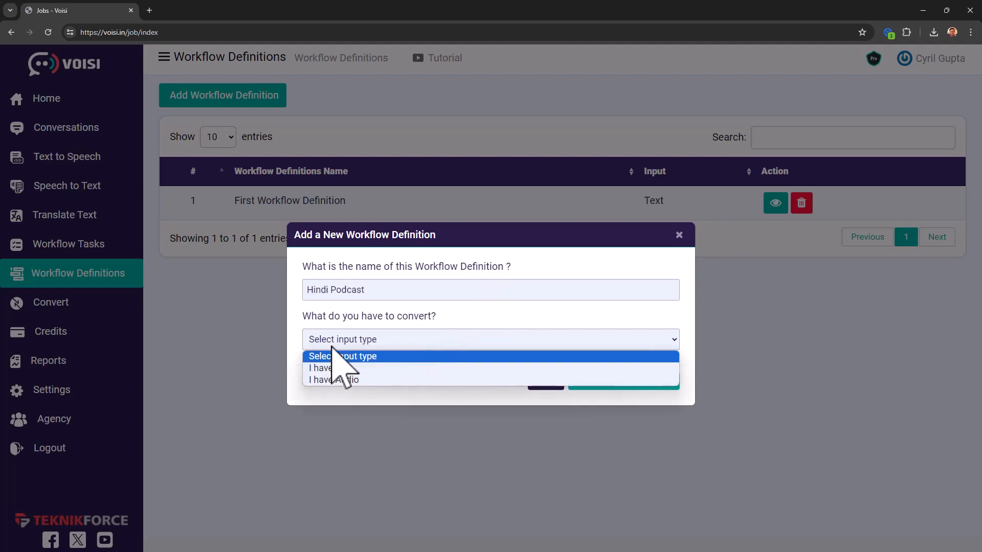
click(353, 369)
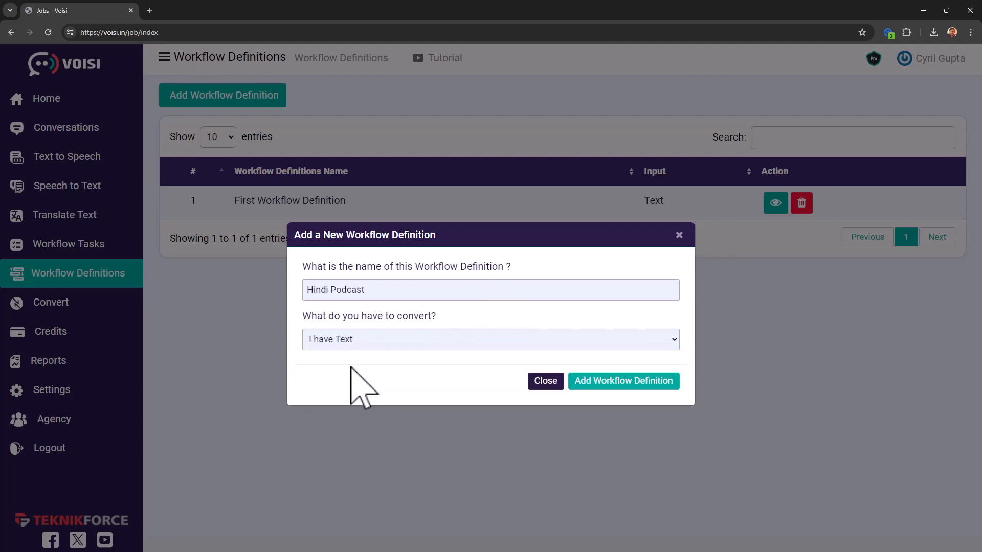
click(639, 385)
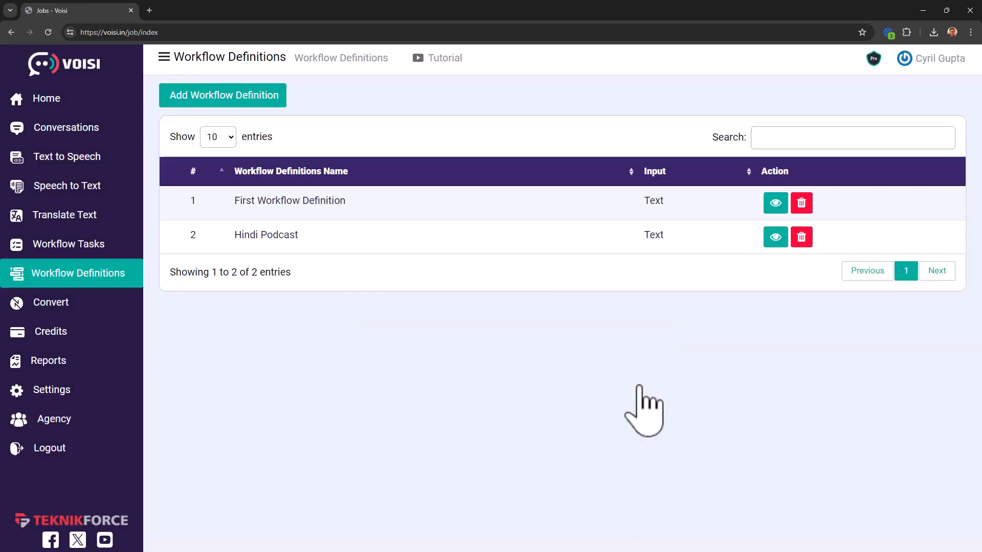
Open the Hindi Podcast workflow definition and add a task named "Translate English to Hindi".
click(776, 237)
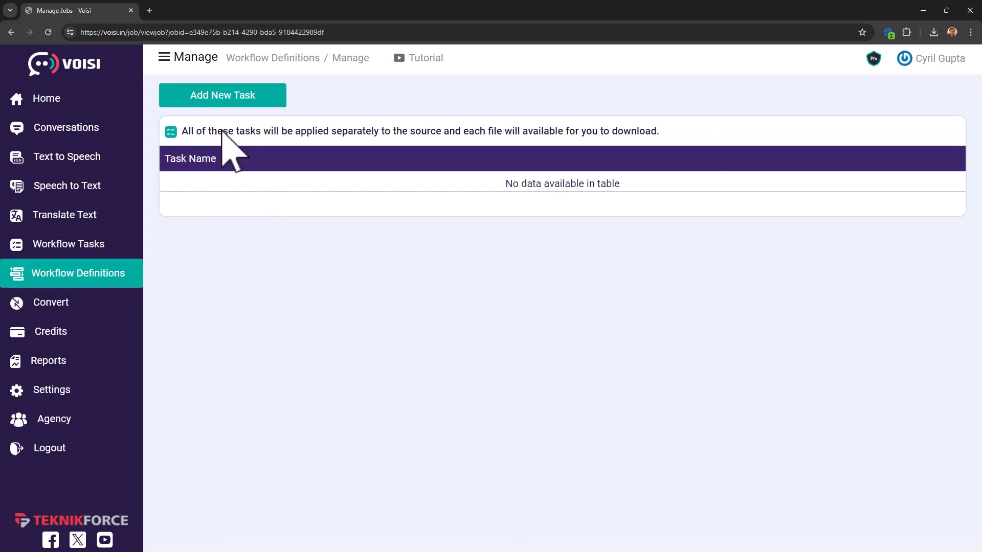
click(235, 95)
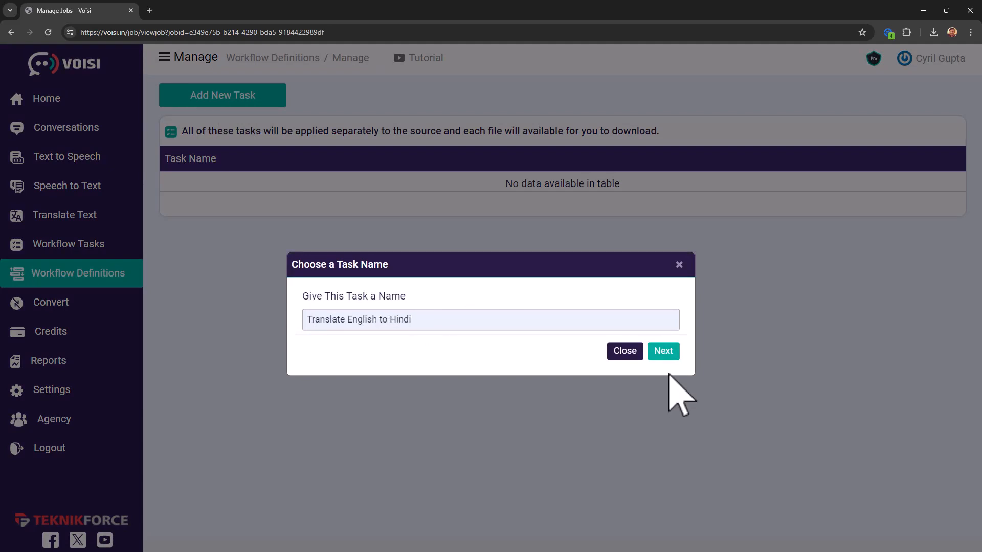
click(665, 351)
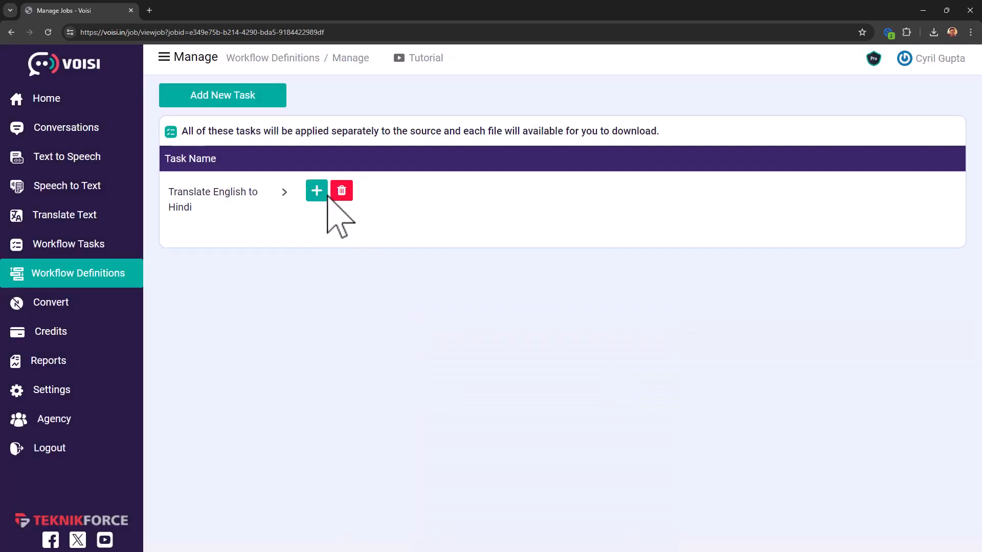
Start a text translation action for the "Translate English to Hindi" task, using Google as the service.
click(316, 192)
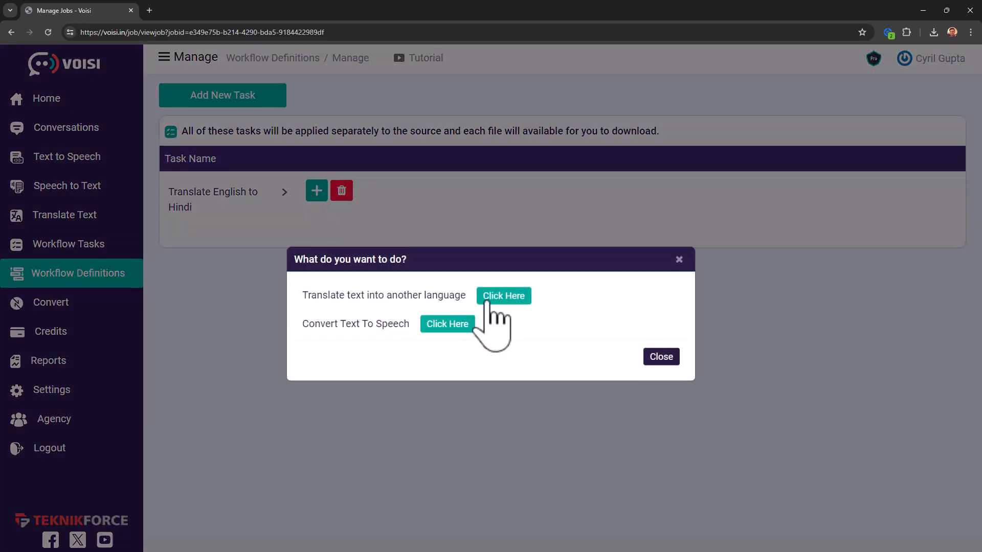
drag(357, 295, 410, 296)
click(492, 301)
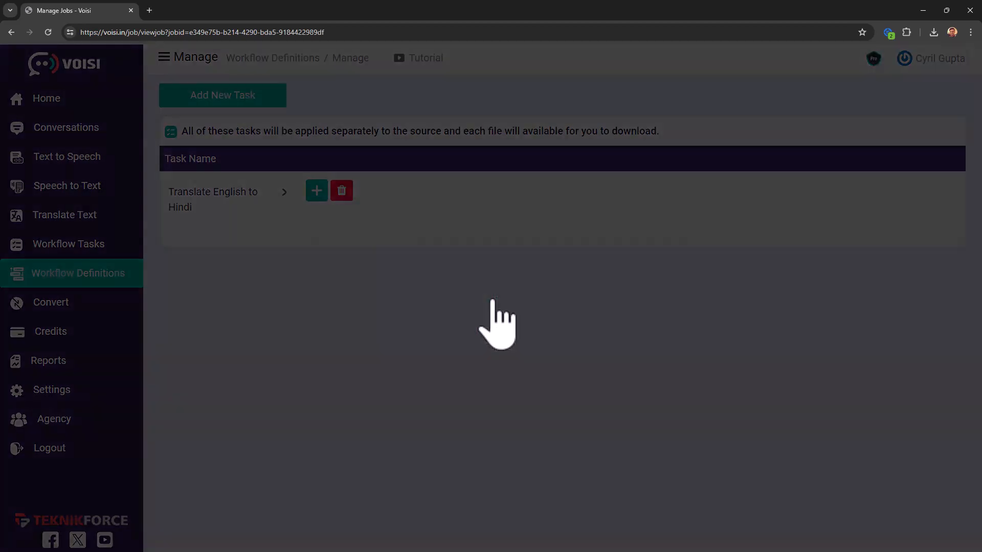
click(385, 266)
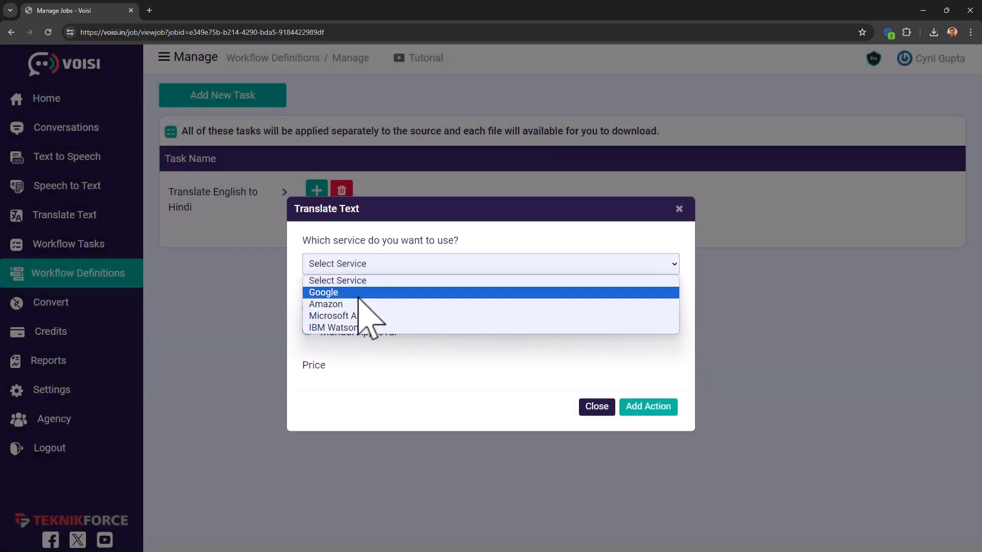
click(358, 294)
click(390, 309)
click(388, 313)
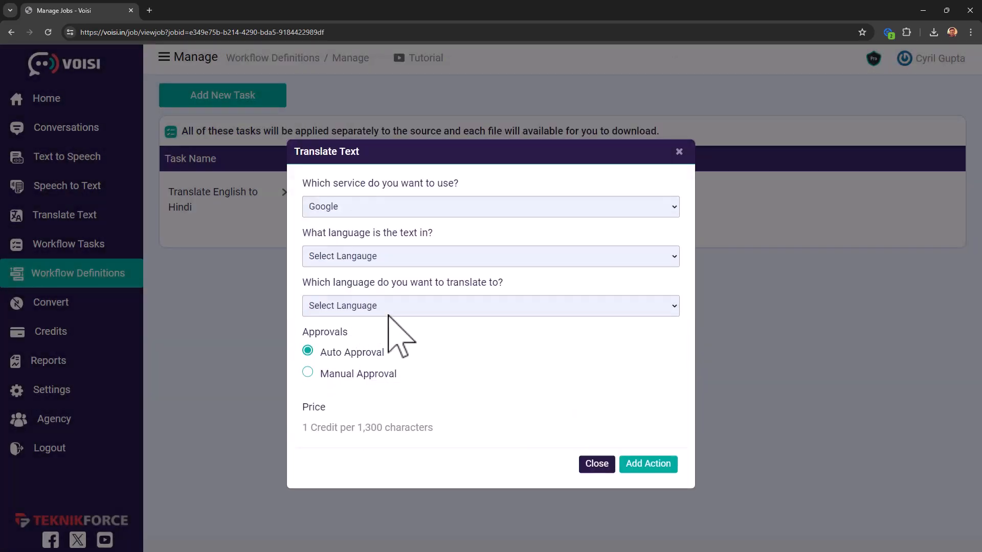
Set the translation from English to Hindi and add the action to the task.
click(377, 260)
click(361, 331)
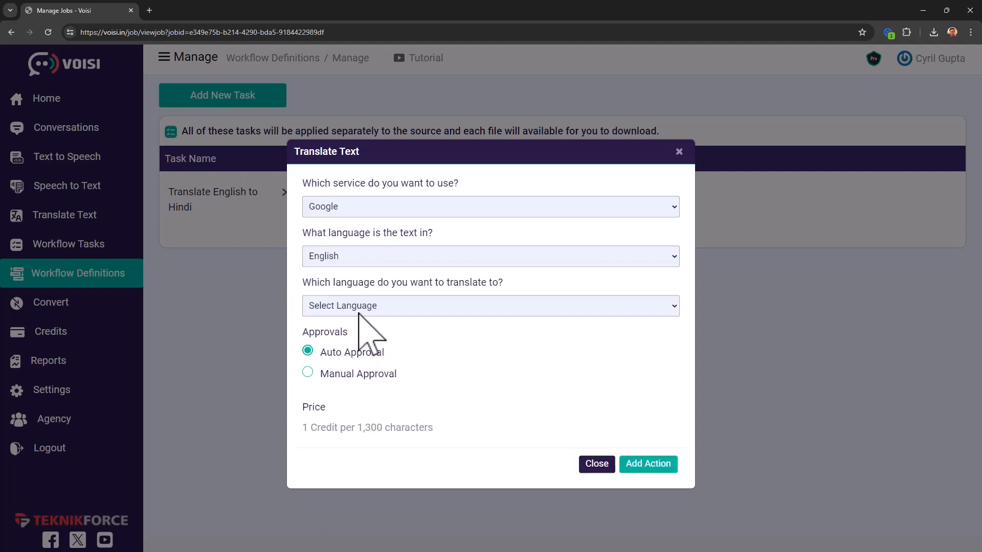
click(359, 314)
key(h)
key(i)
key(Return)
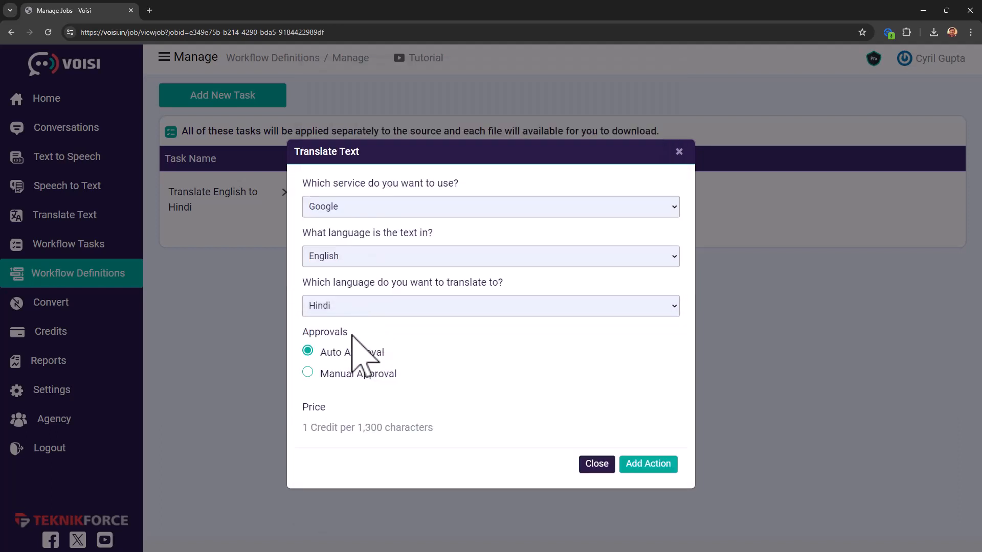
click(648, 465)
drag(213, 194, 323, 198)
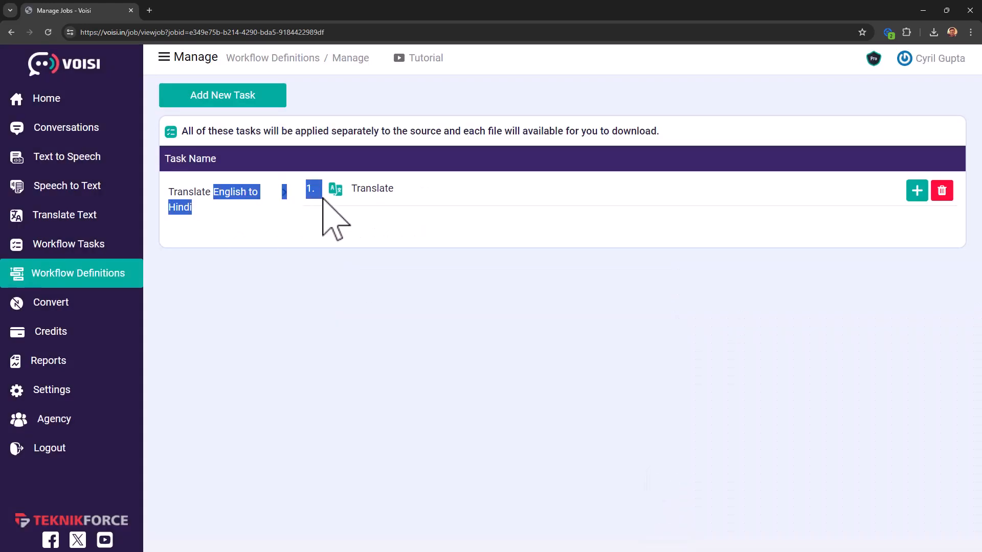
click(338, 197)
click(177, 207)
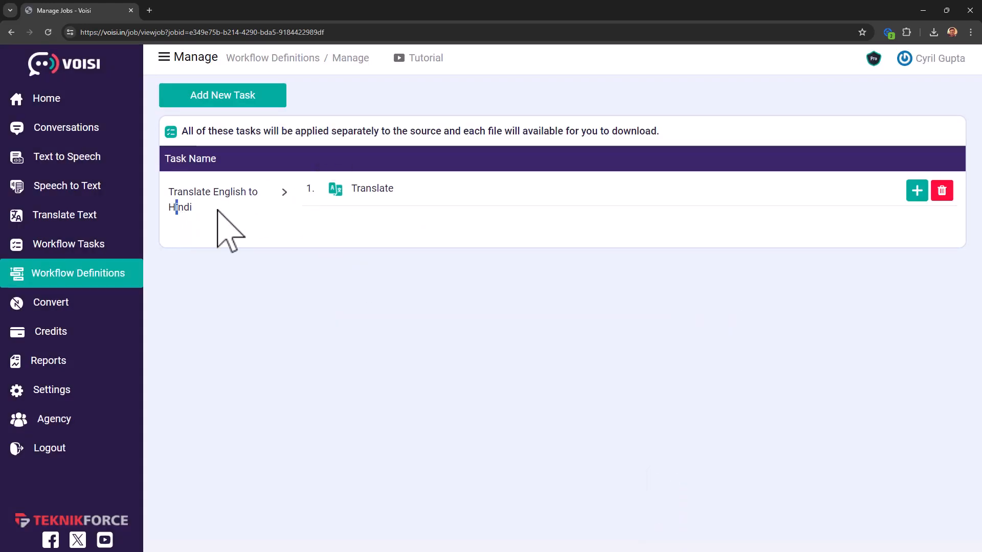
Start a text-to-speech action following the translation, with Google as the service and Hindi (India) as the text language.
click(917, 191)
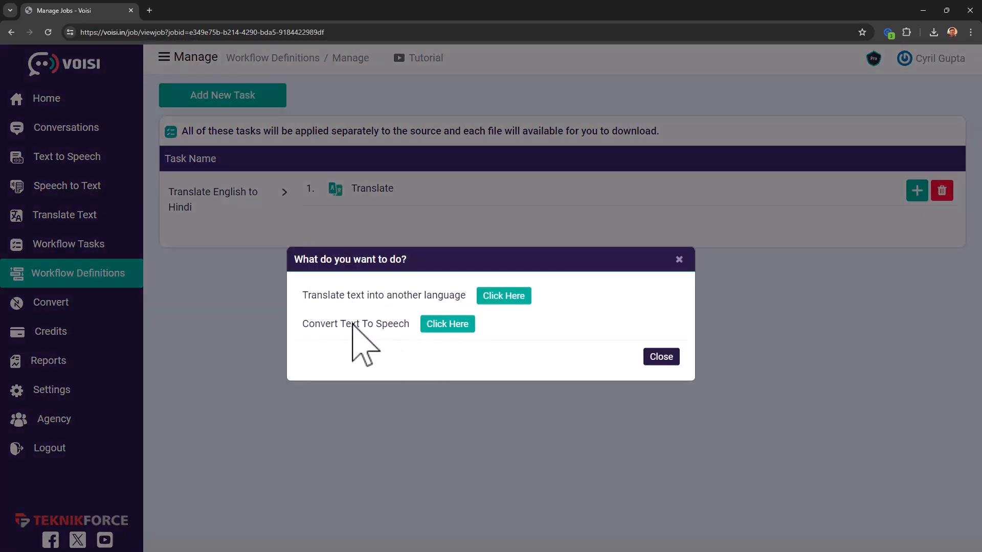
drag(346, 325, 376, 326)
click(448, 324)
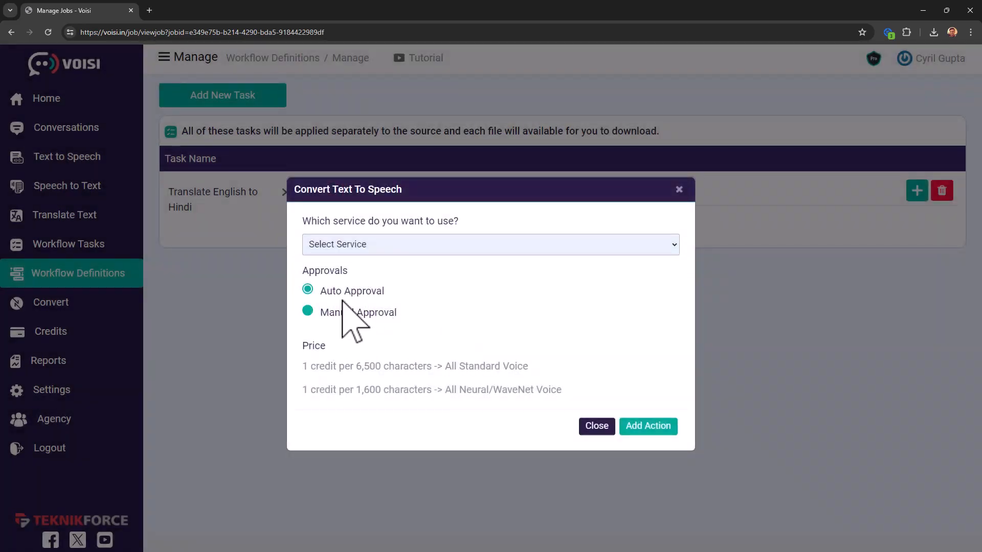
click(379, 247)
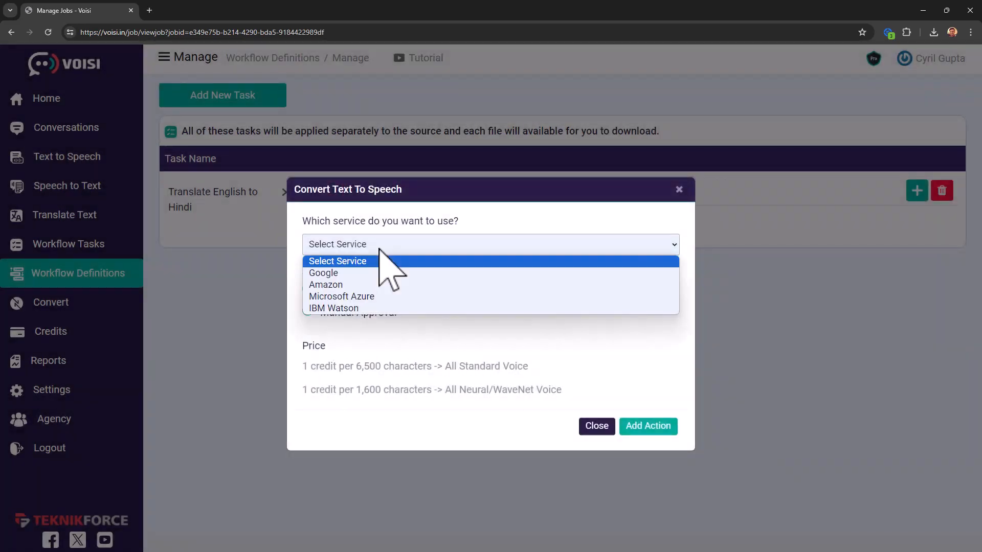
click(349, 276)
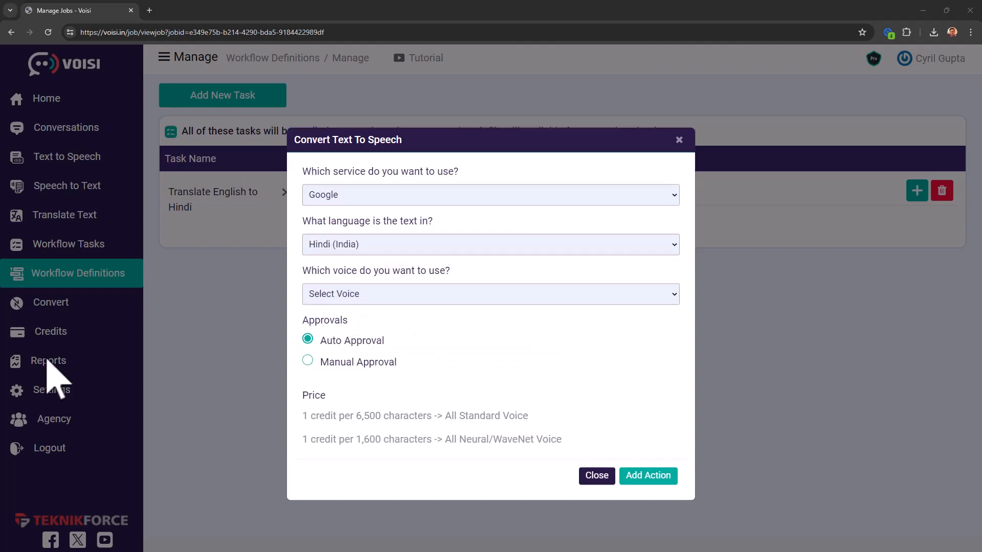
Check the language choices, set the voice to hi-IN-Neural2-A (Female Neural), and add the text-to-speech action.
click(373, 247)
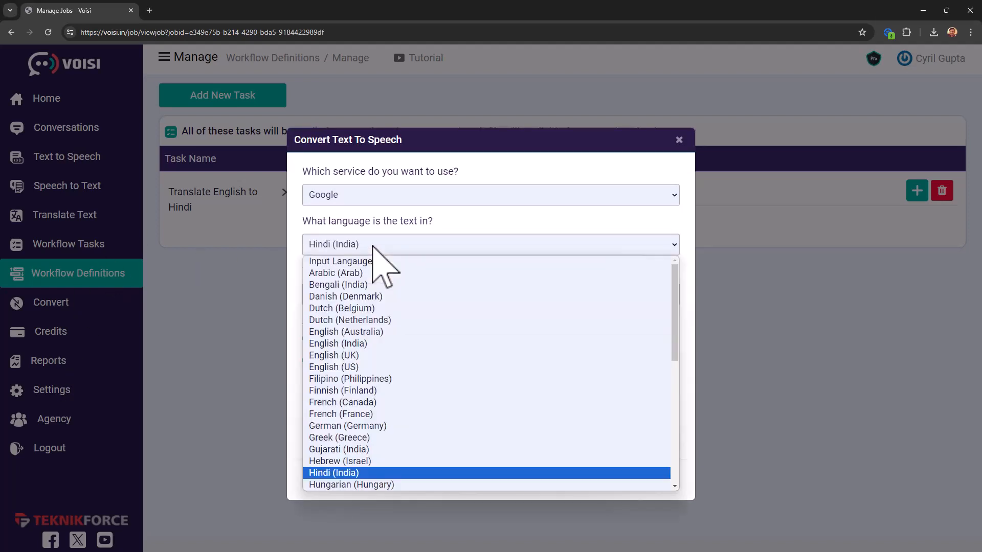
click(373, 247)
click(374, 247)
click(373, 248)
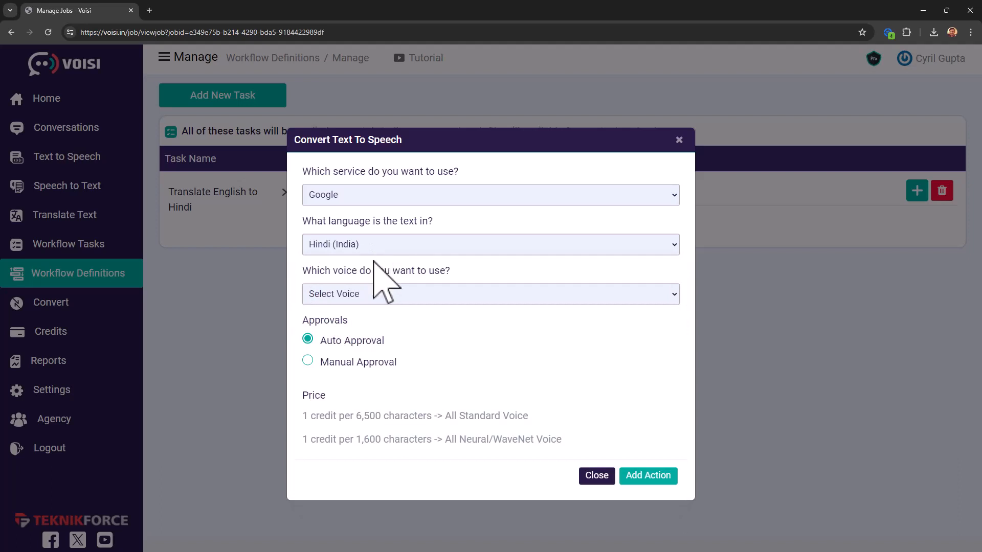
click(385, 296)
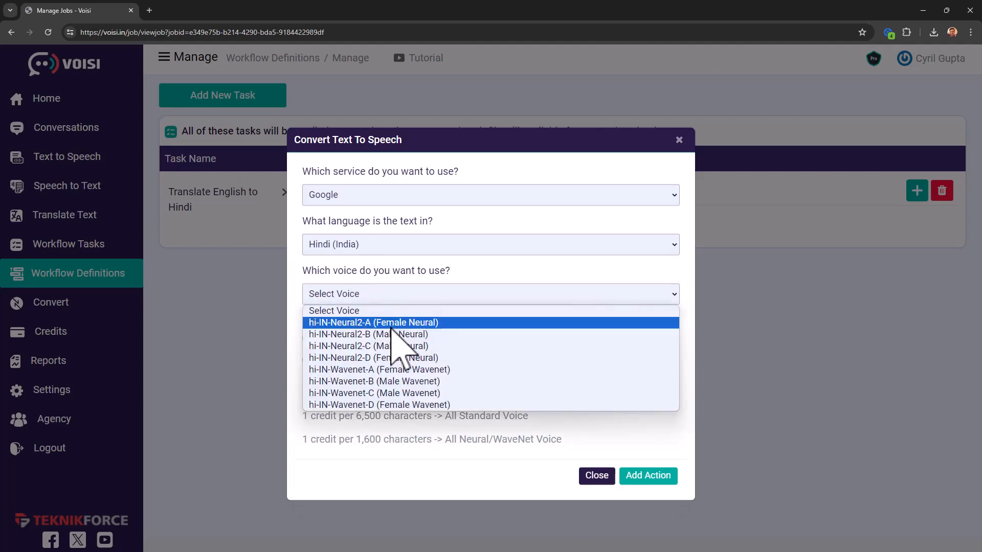
click(389, 324)
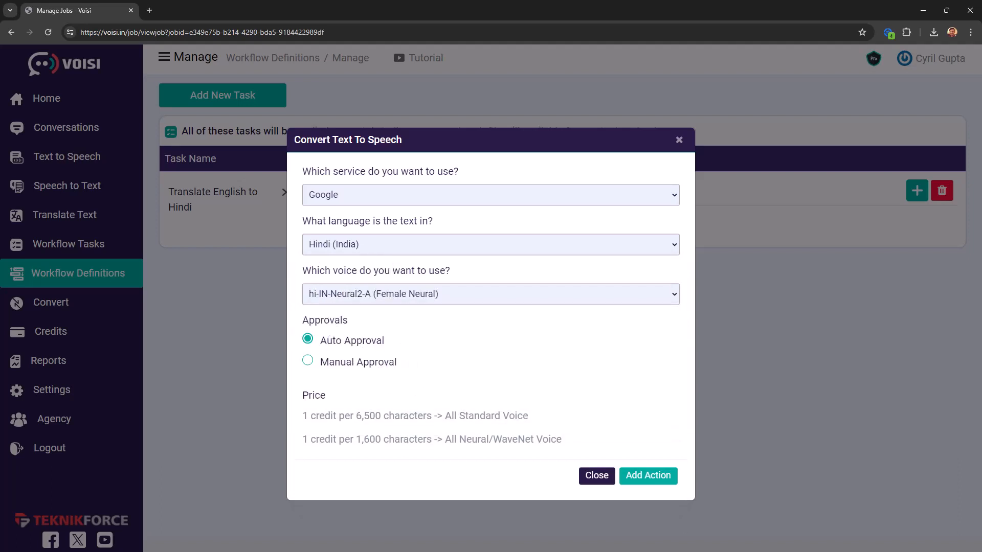
click(659, 476)
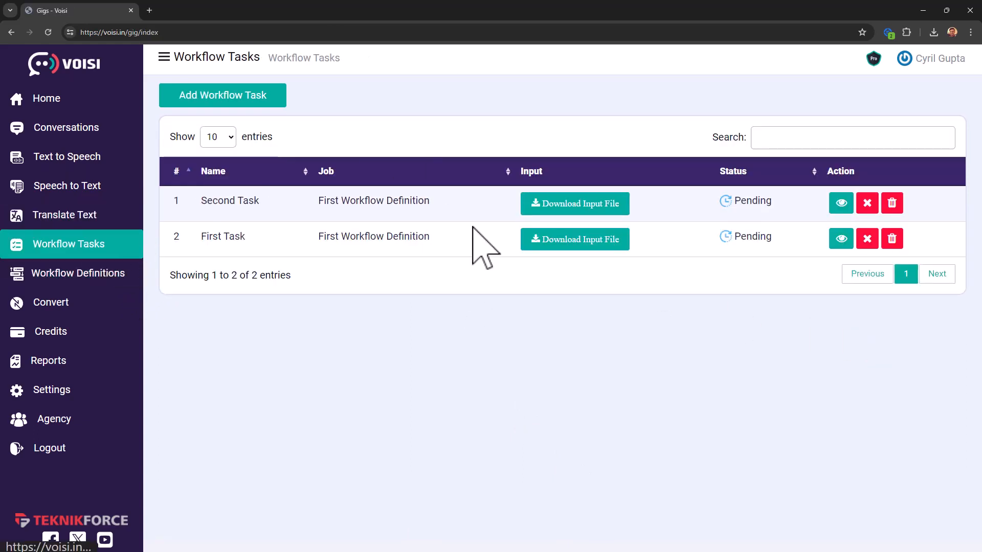
Add a workflow task named "Test 05" for the Hindi Podcast definition with the text "Hey! How are you doing? Let's make some epic content.".
click(260, 96)
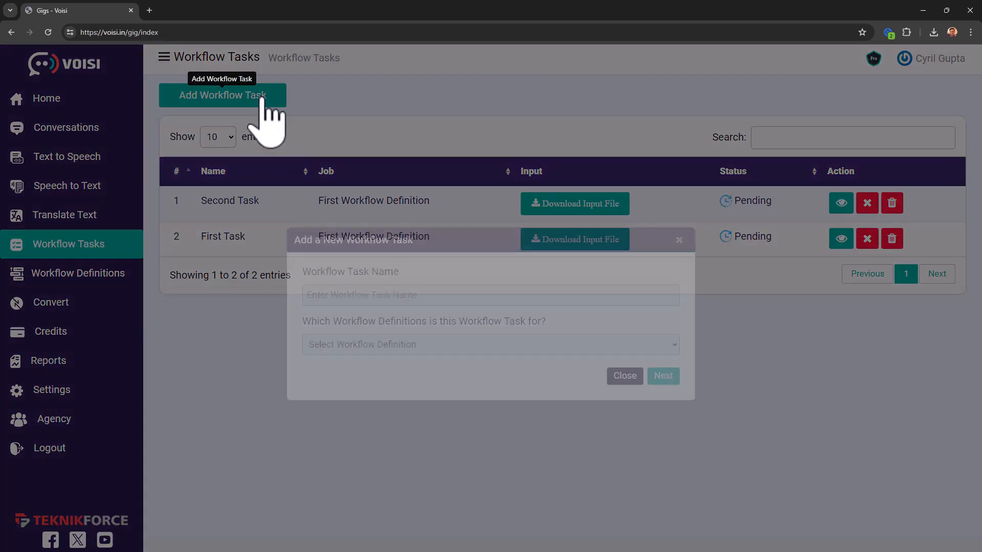
click(408, 300)
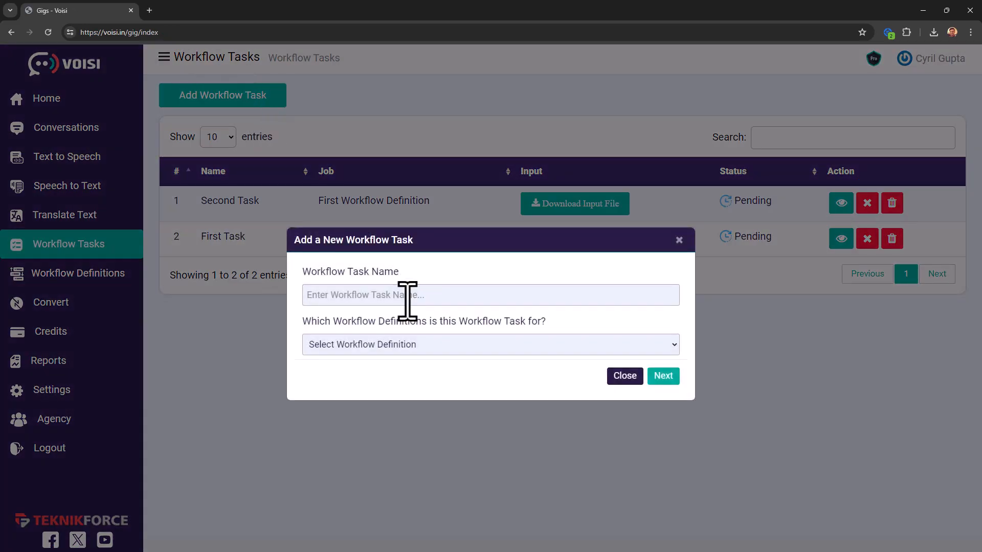
text(Test 05)
click(402, 344)
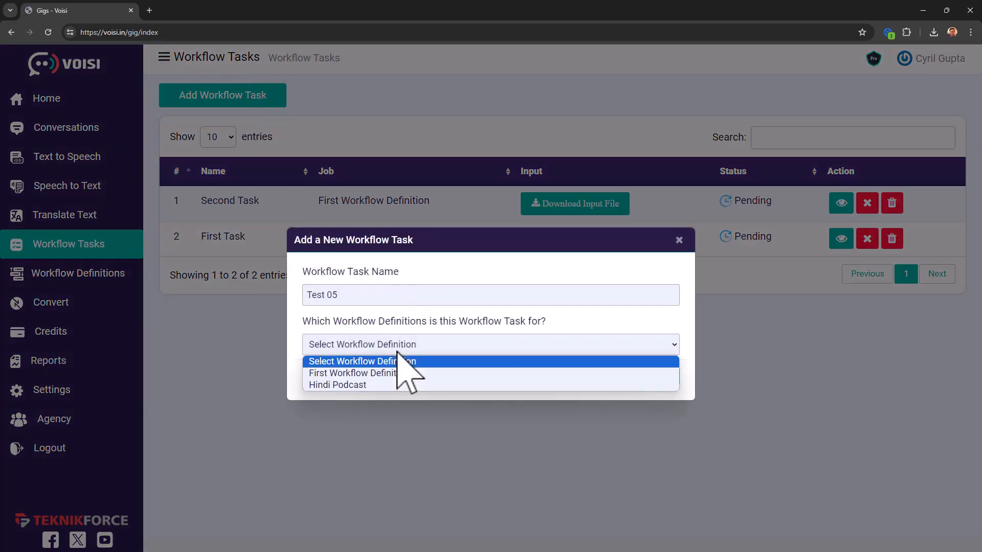
click(389, 386)
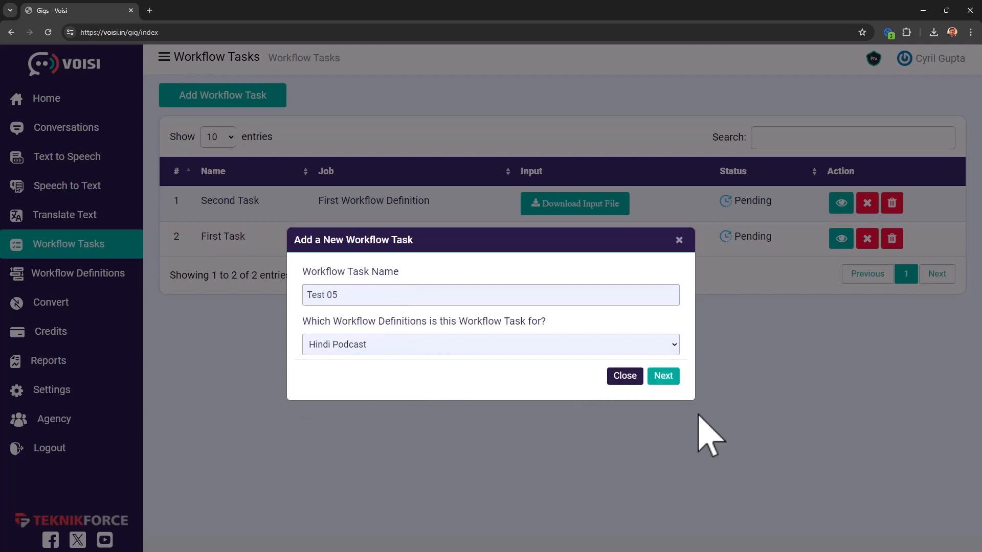
click(664, 376)
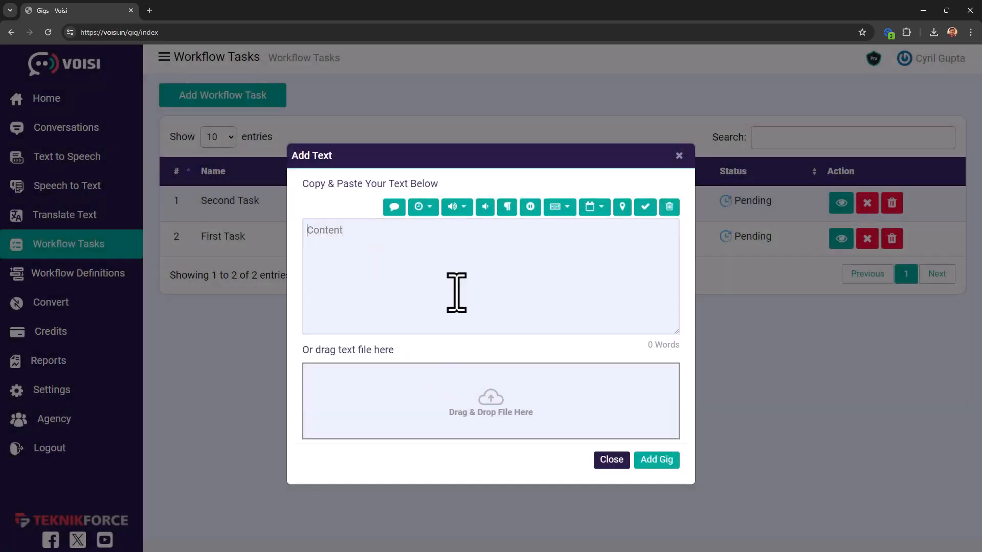
text(Hey! How are you doing? Let's make some epic content.)
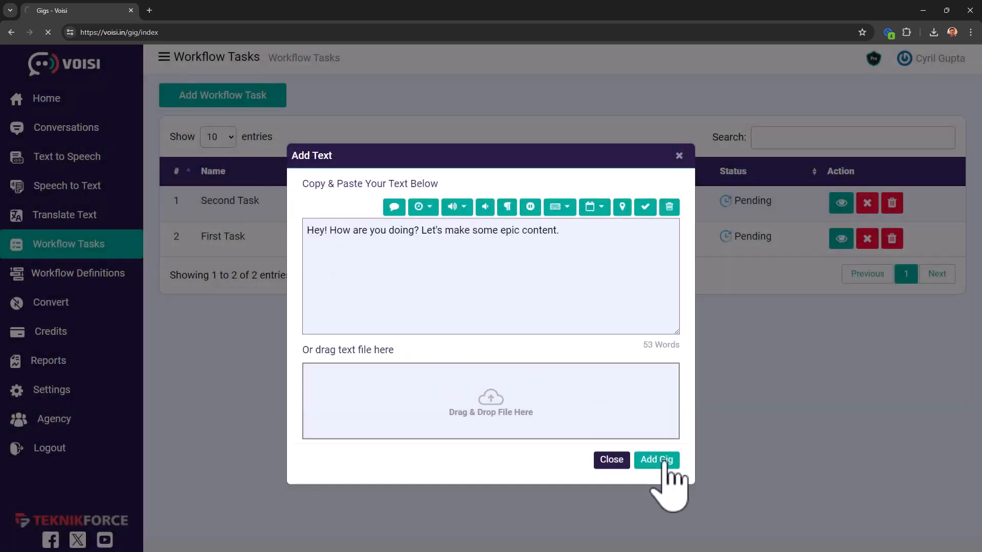
click(656, 460)
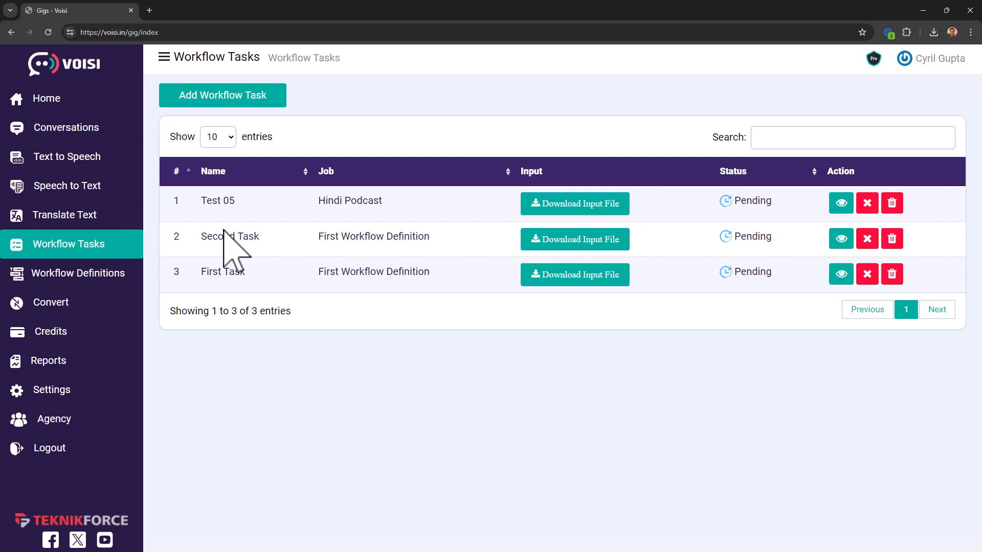
click(264, 96)
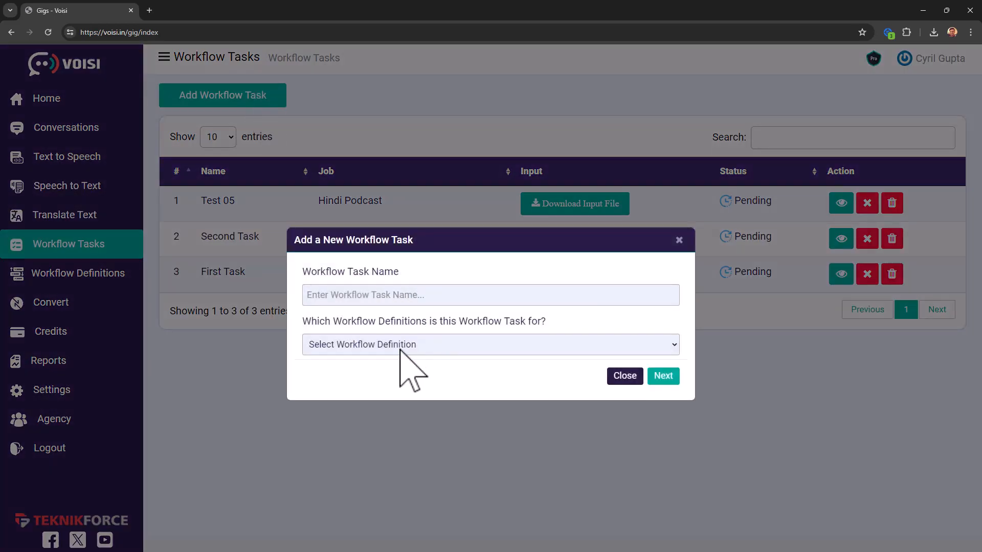
click(399, 349)
click(391, 385)
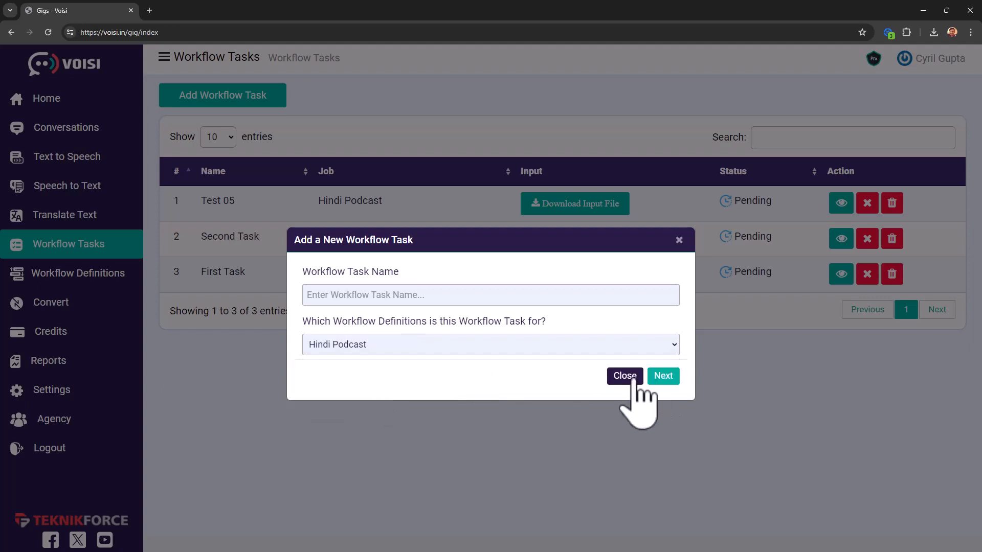
click(634, 381)
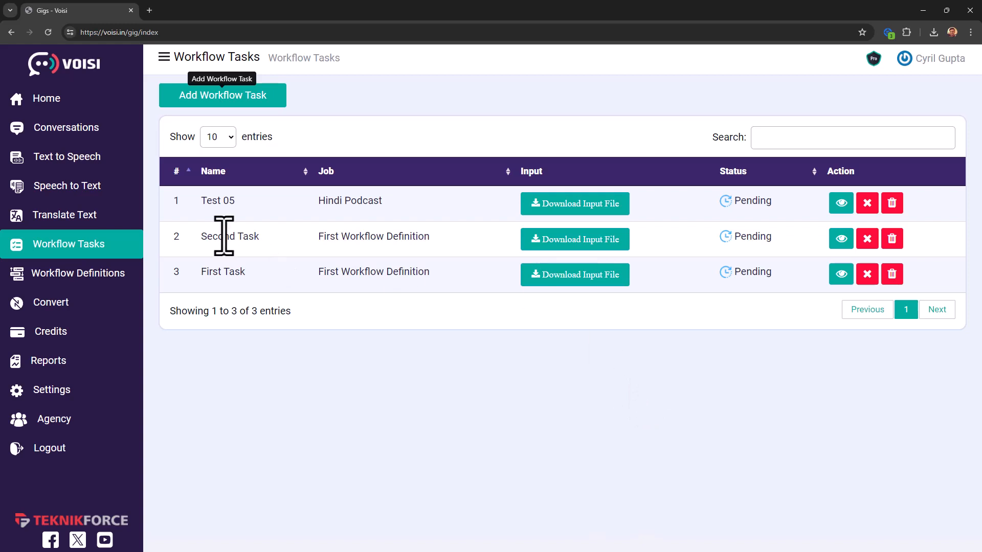
Open the audio converter page and read its note about producing a Voisi-compatible WAV file.
click(65, 306)
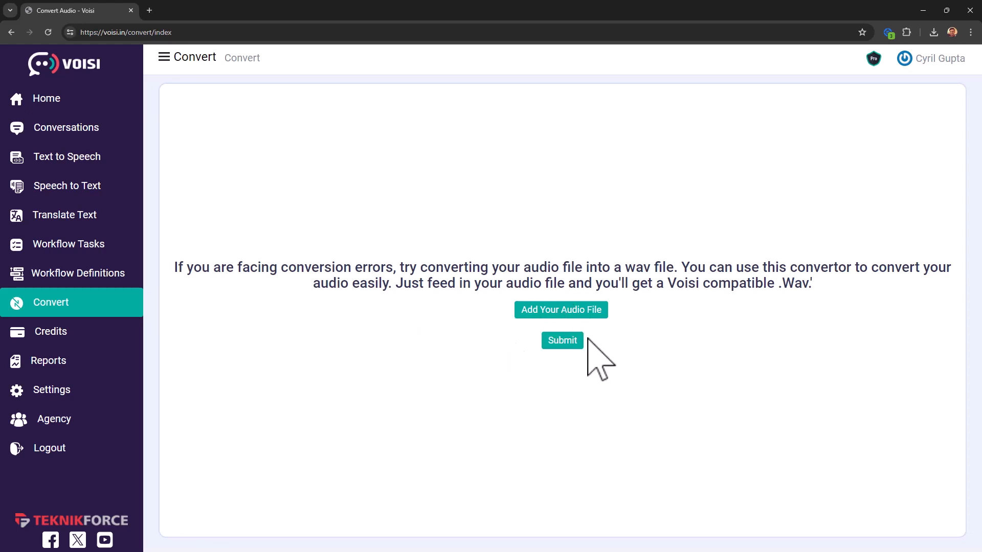
drag(730, 284, 817, 286)
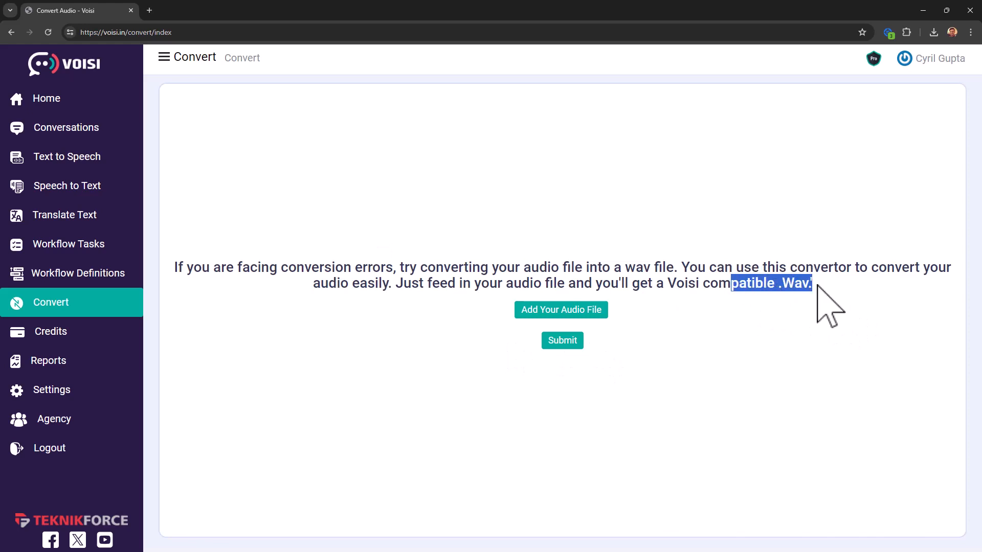
click(705, 290)
mouse_move(668, 289)
mouse_down()
mouse_move(814, 290)
mouse_move(666, 283)
mouse_up()
click(814, 291)
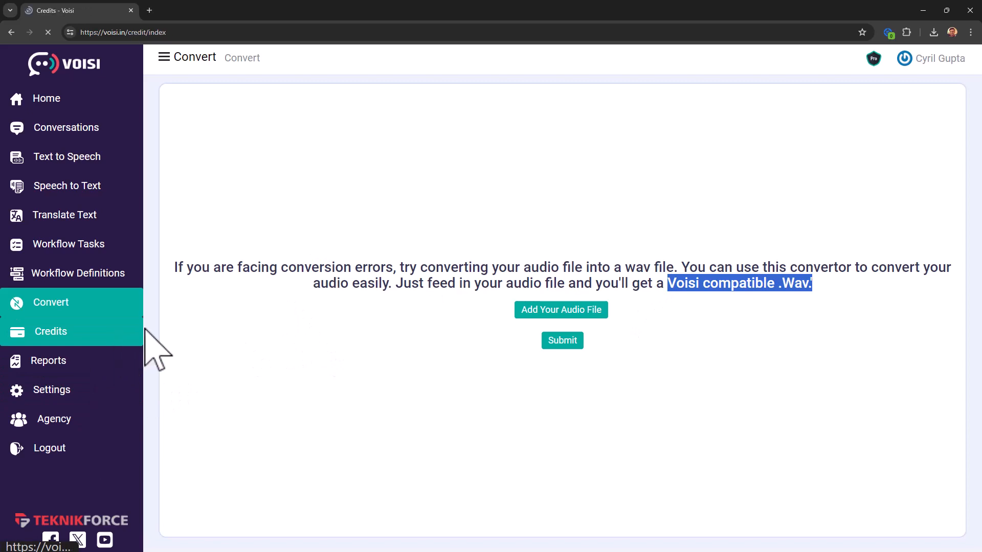
Review the credits in hand and the usage history on the Credits page, and open the Reports page.
drag(556, 242, 841, 440)
click(841, 439)
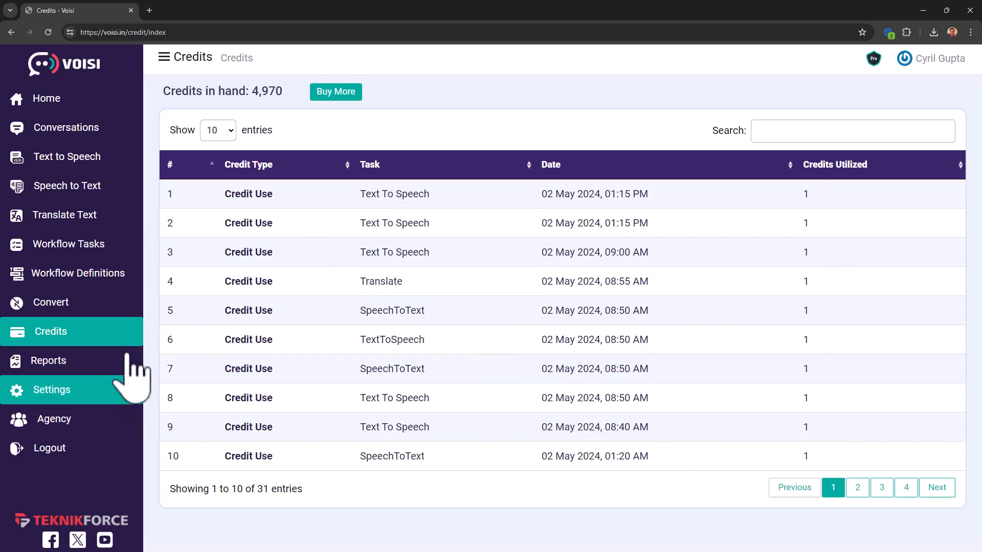
drag(258, 95, 282, 99)
click(344, 317)
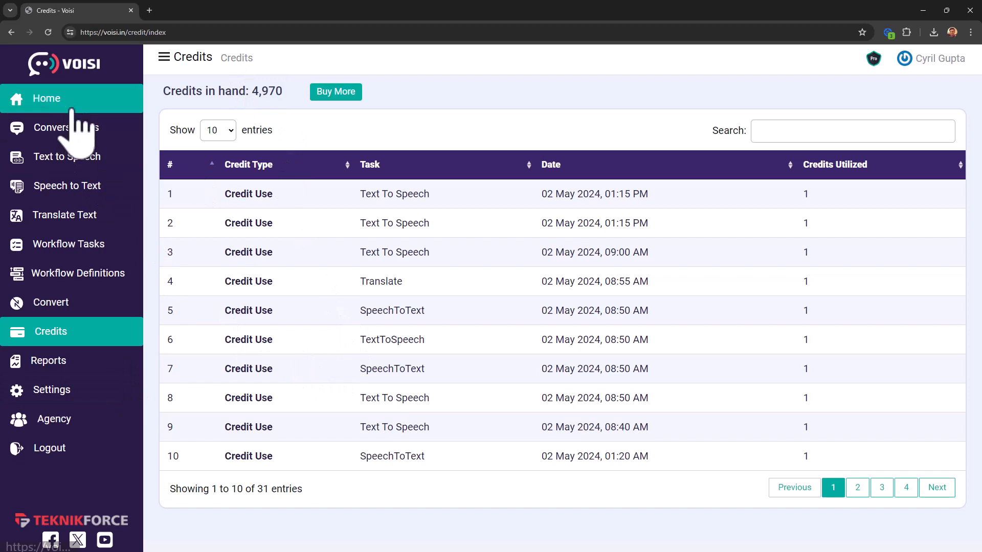
drag(72, 108, 114, 385)
click(123, 381)
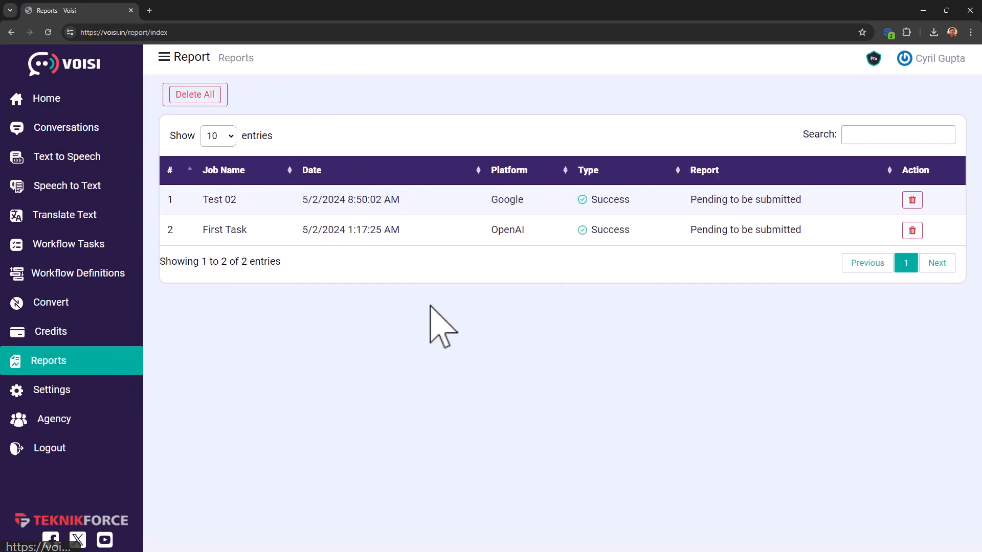